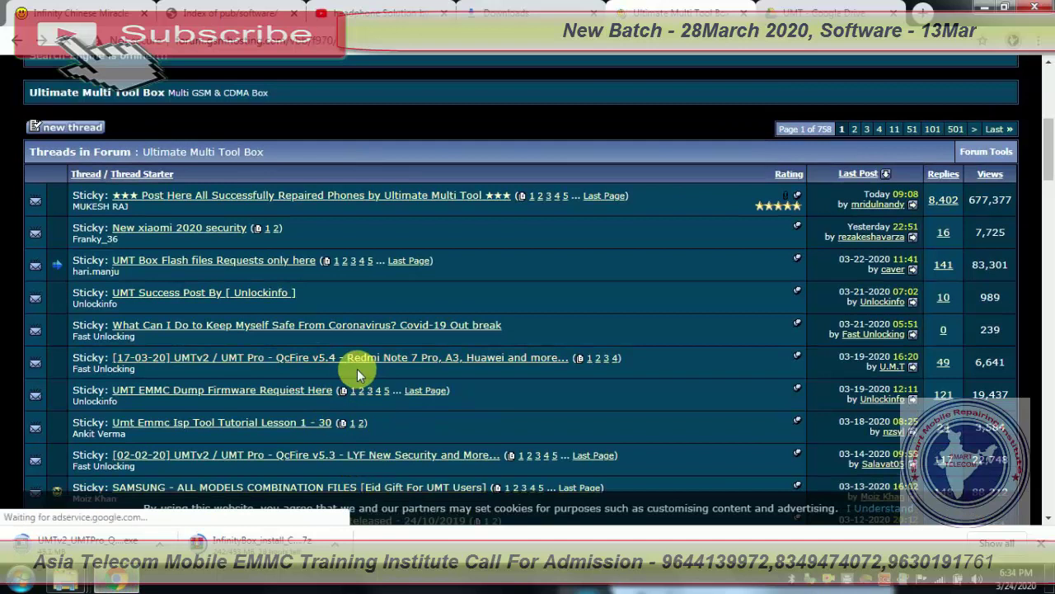
Check the progress of the UMTv2_UMTPro_QcFire_v5.4_Setup.exe download in the browser's download list and minimize the browser.
click(800, 9)
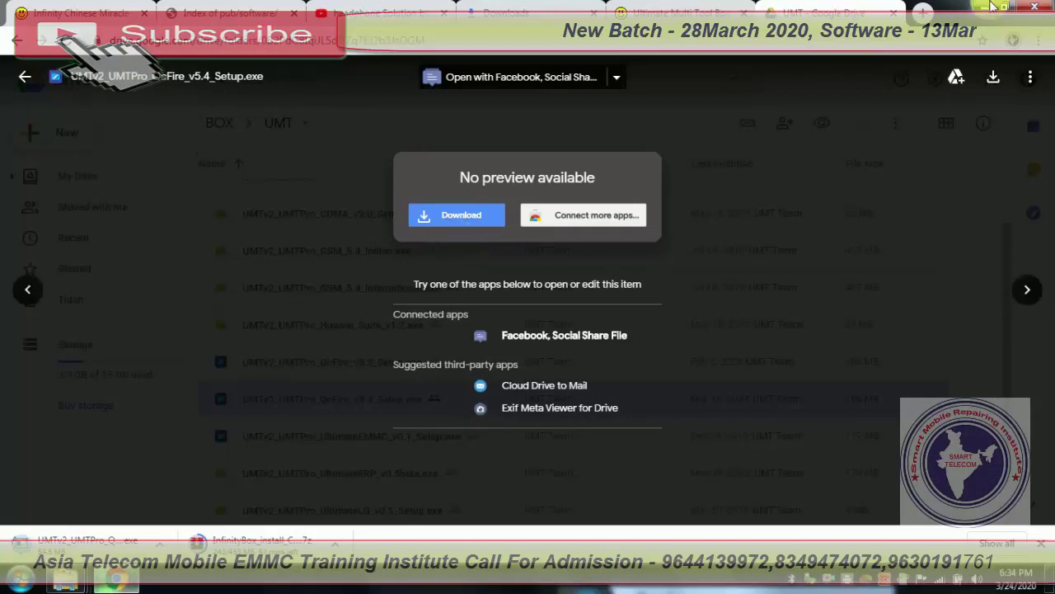
click(551, 11)
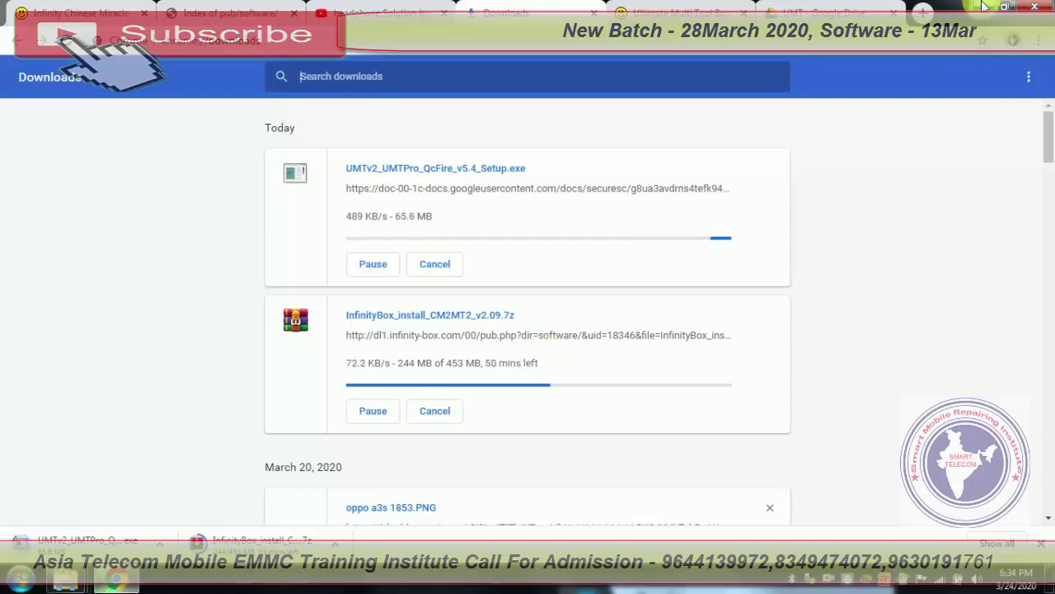
click(985, 7)
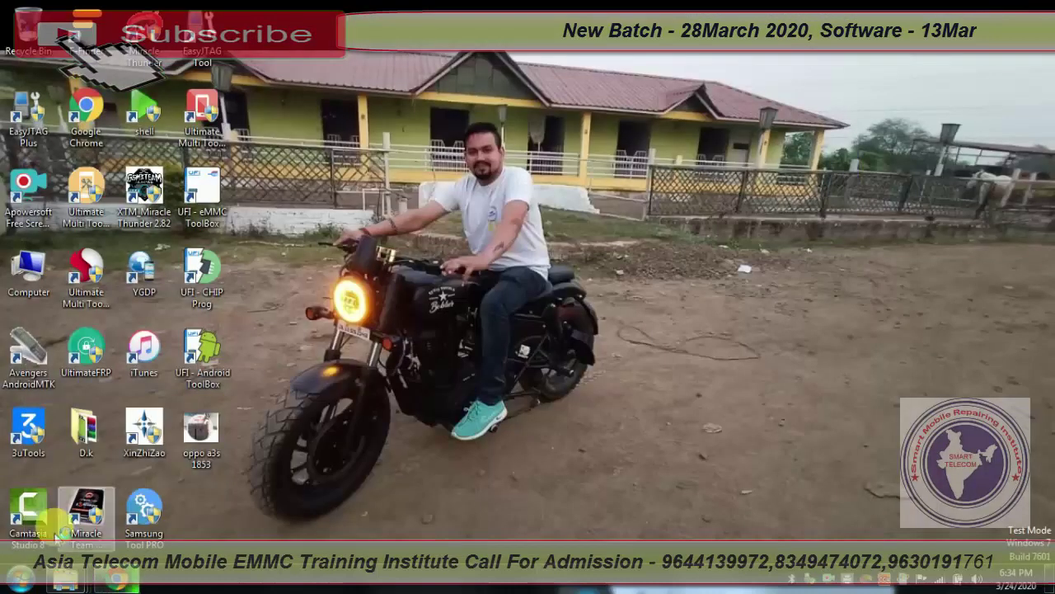
Bring up the Downloads folder window and go to the UMT Step by Step > Step 4 folder on Local Disk (E:).
mouse_move(66, 577)
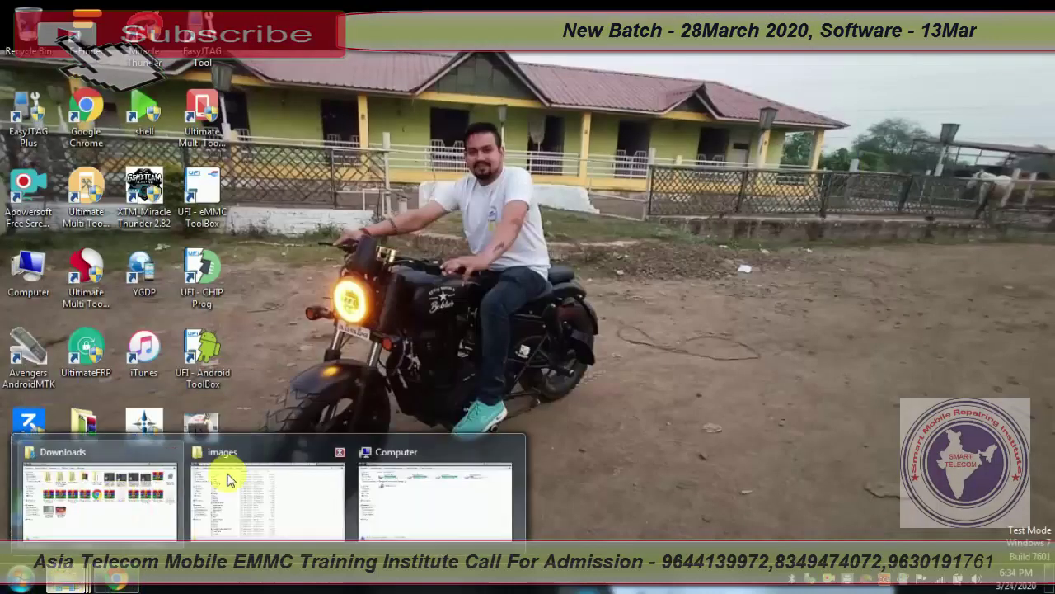
click(118, 502)
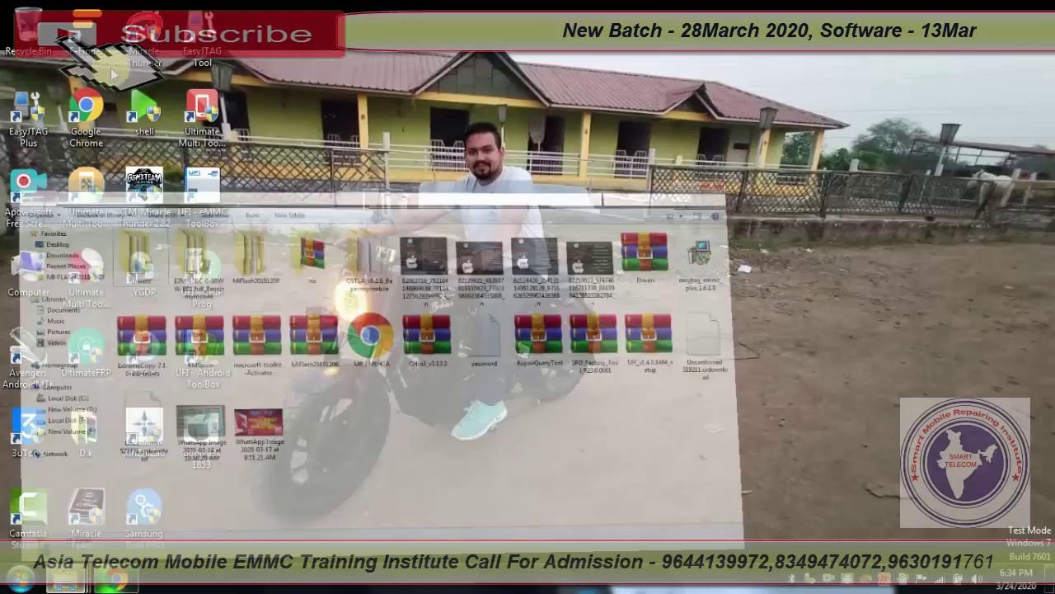
click(10, 30)
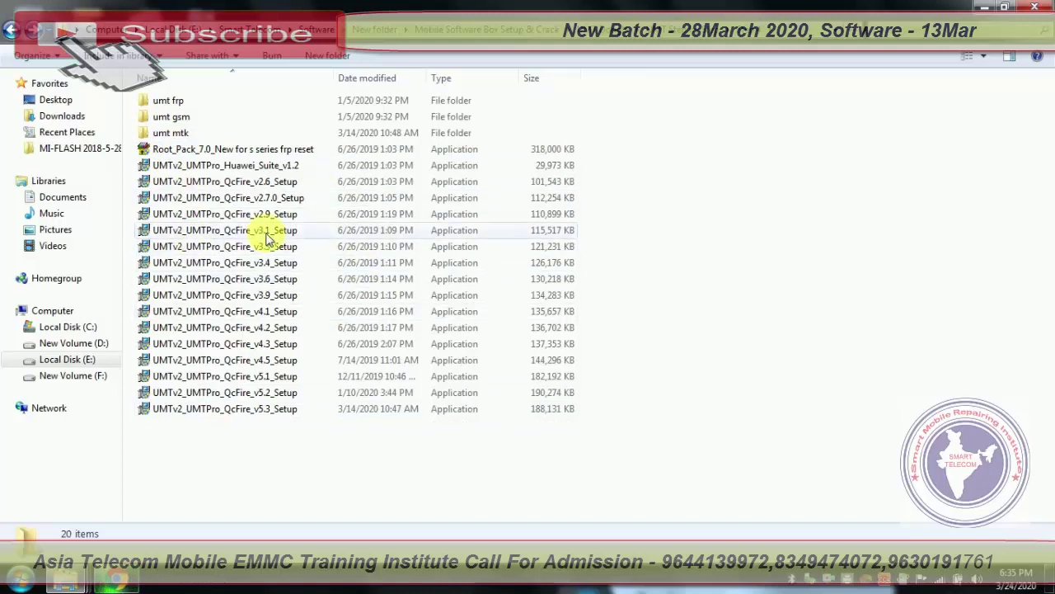
Look through the setup files in the umt mtk, umt gsm and umt frp subfolders of Step 4 and minimize the window.
double_click(172, 133)
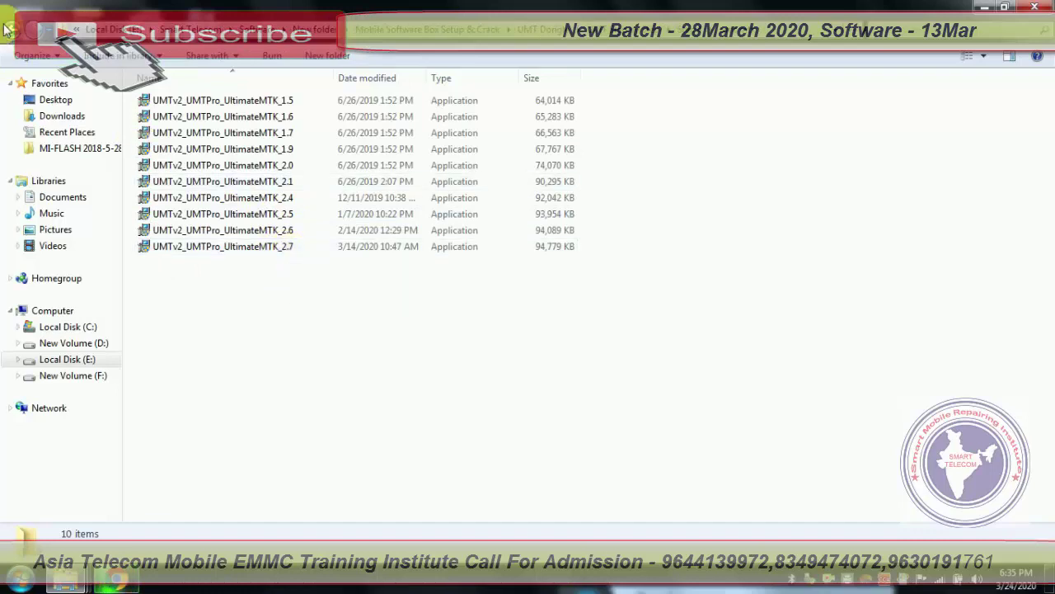
click(11, 33)
click(172, 118)
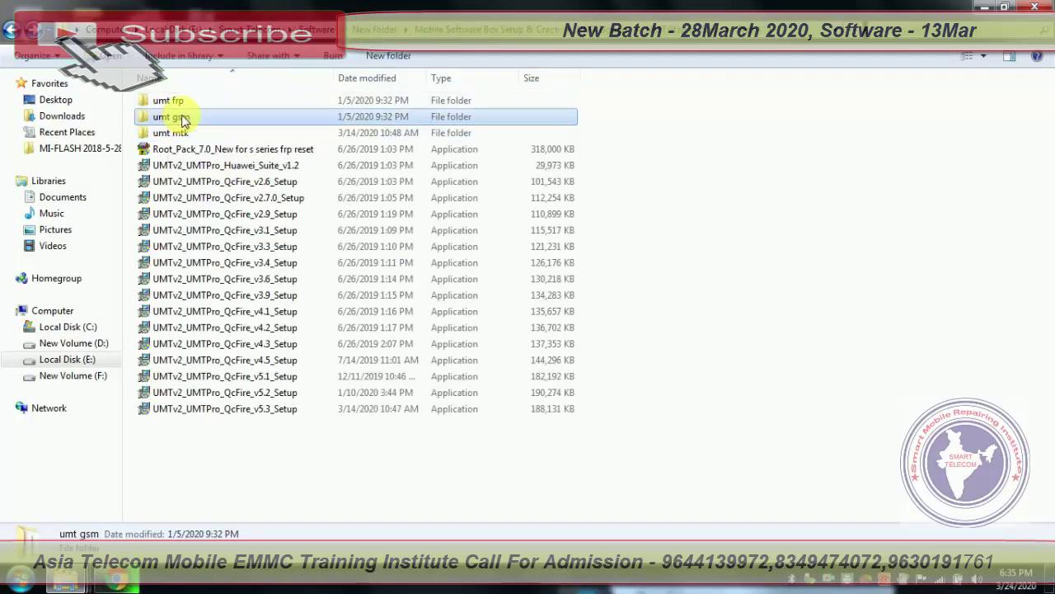
double_click(173, 118)
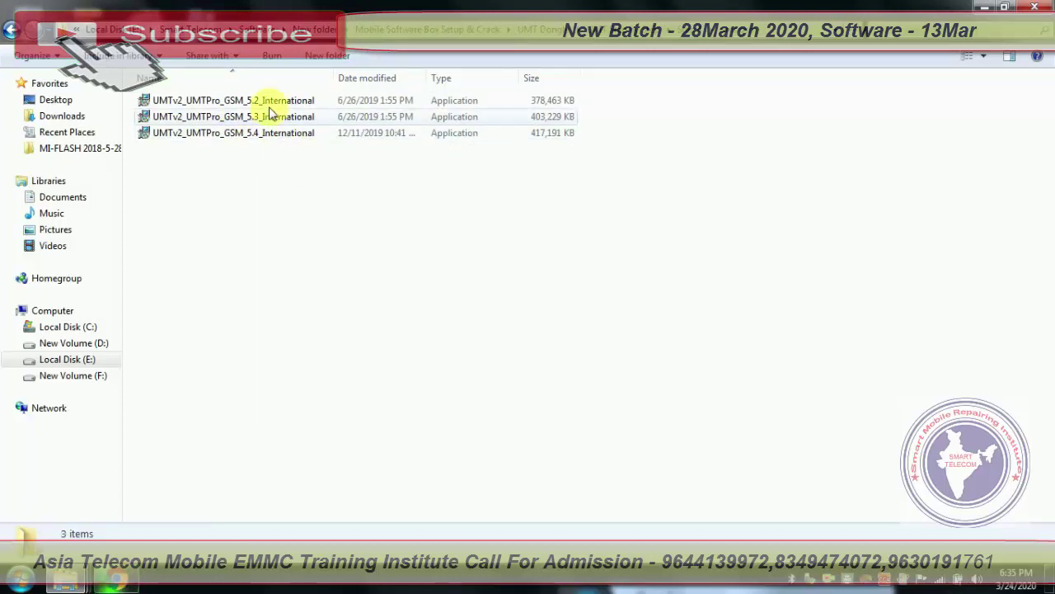
click(11, 36)
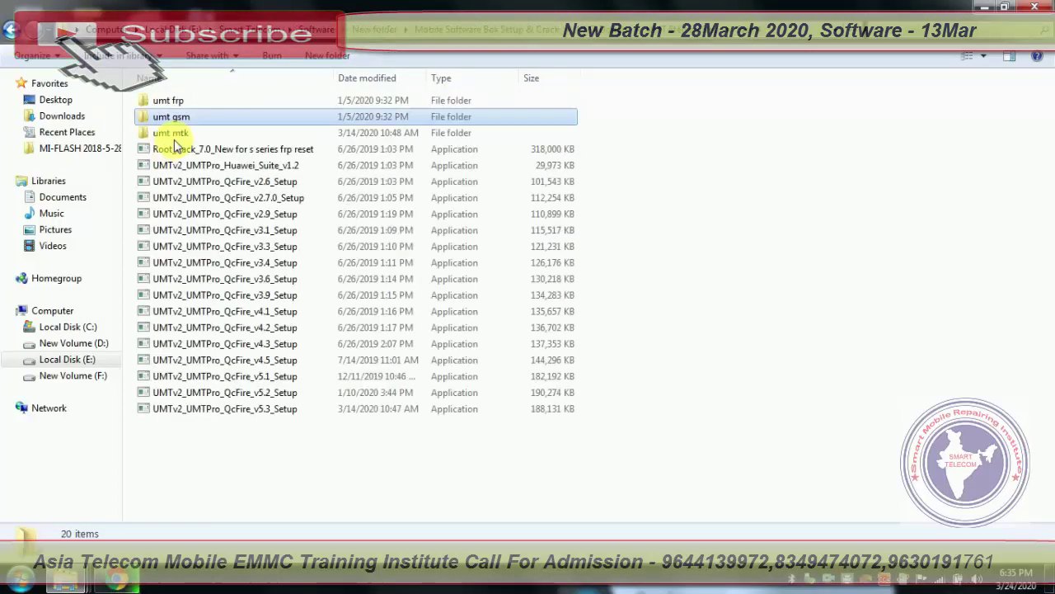
double_click(176, 99)
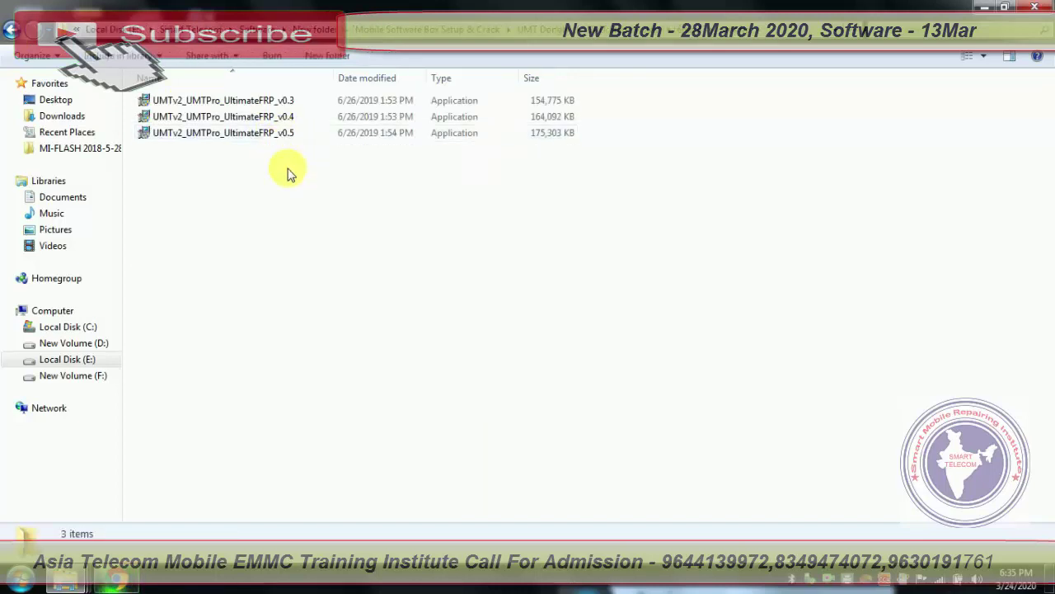
click(10, 28)
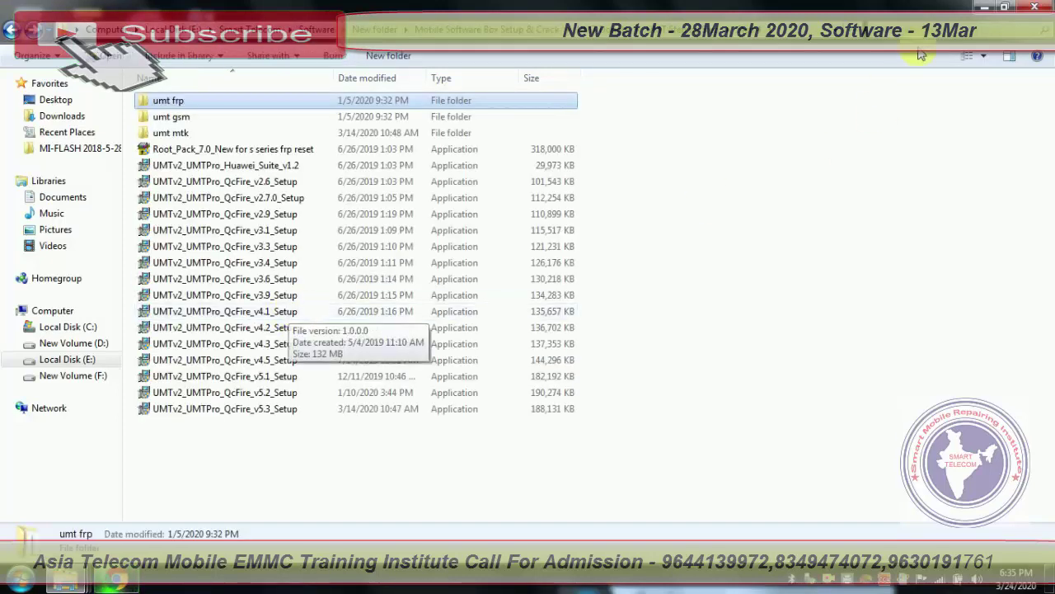
click(994, 6)
right_click(684, 52)
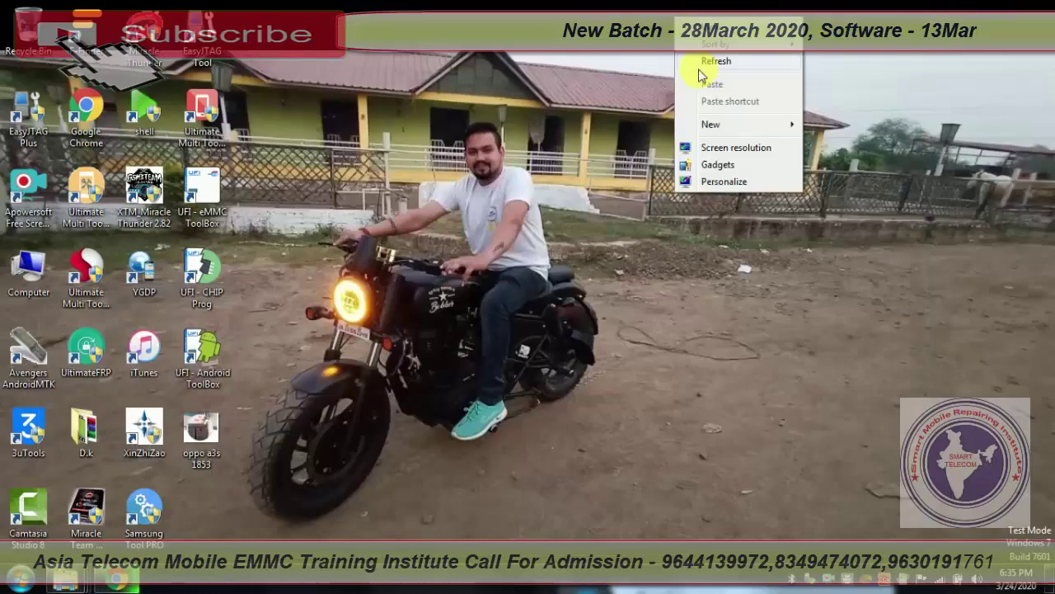
click(744, 103)
right_click(697, 60)
click(766, 113)
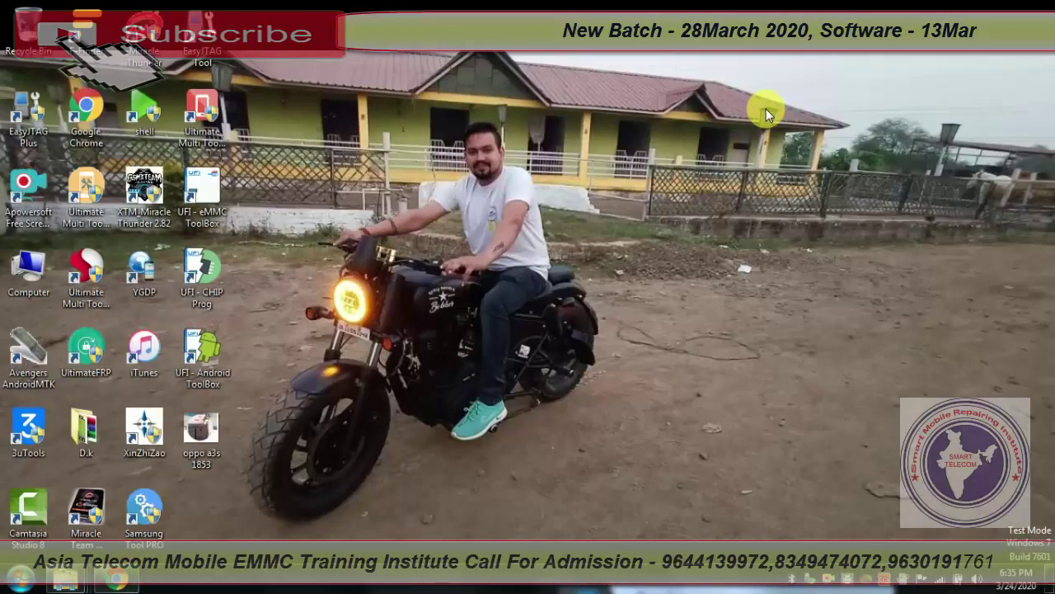
right_click(527, 160)
click(569, 201)
right_click(577, 206)
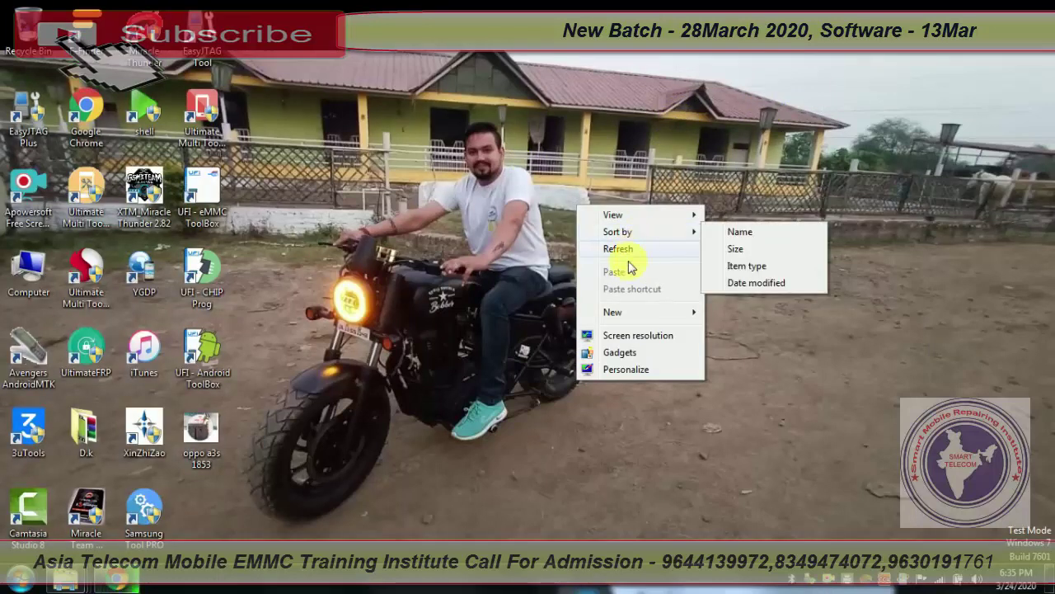
click(630, 248)
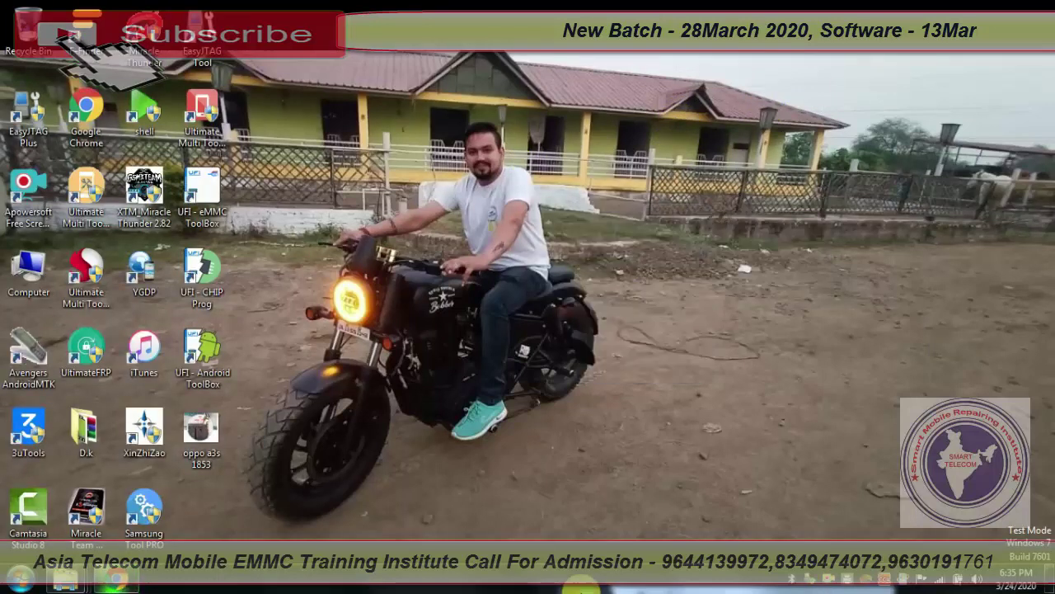
right_click(827, 584)
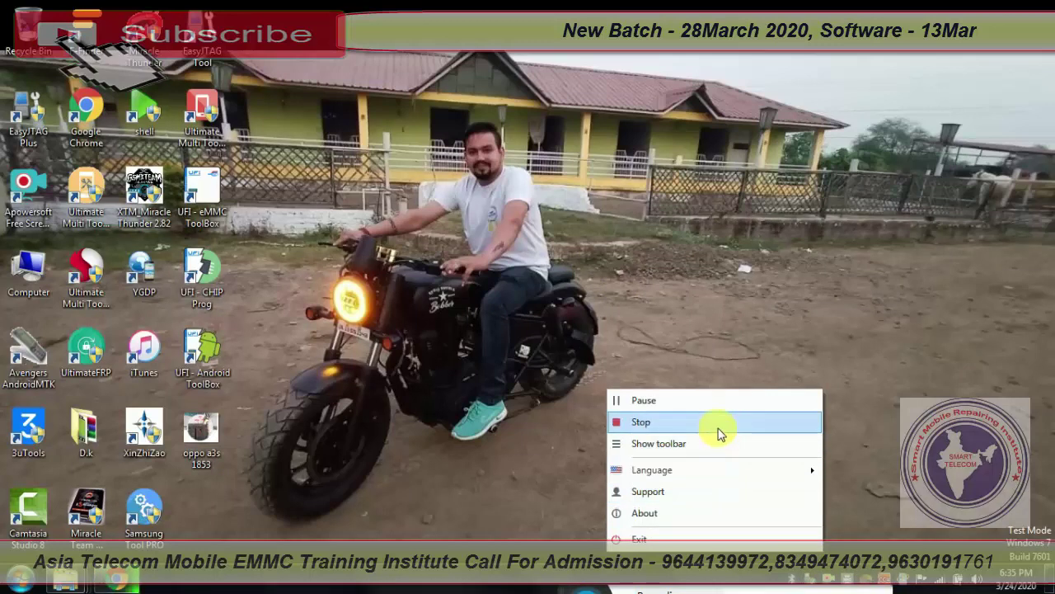
click(675, 402)
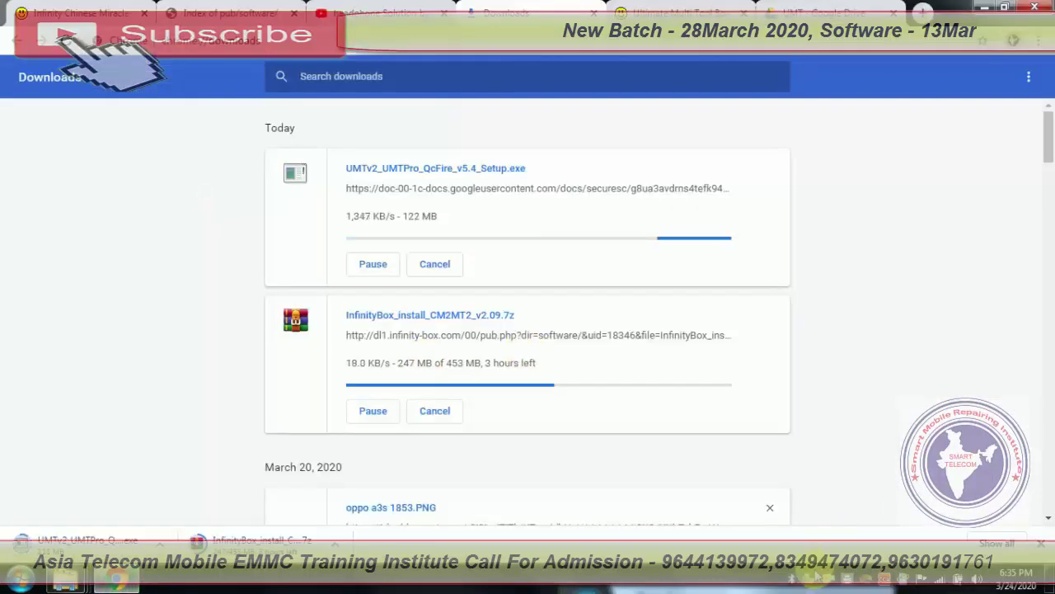
right_click(833, 582)
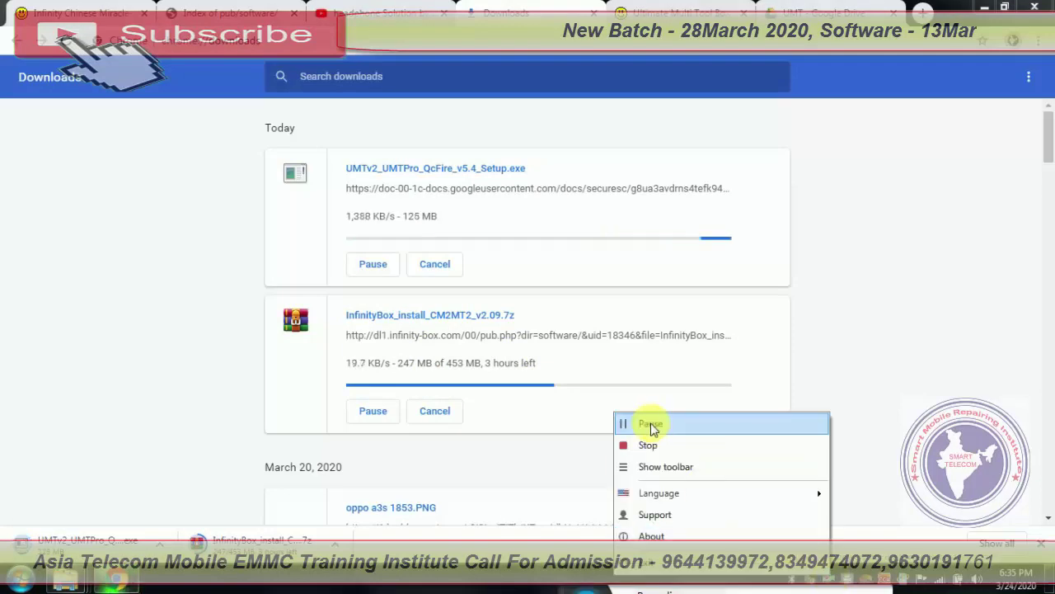
click(652, 427)
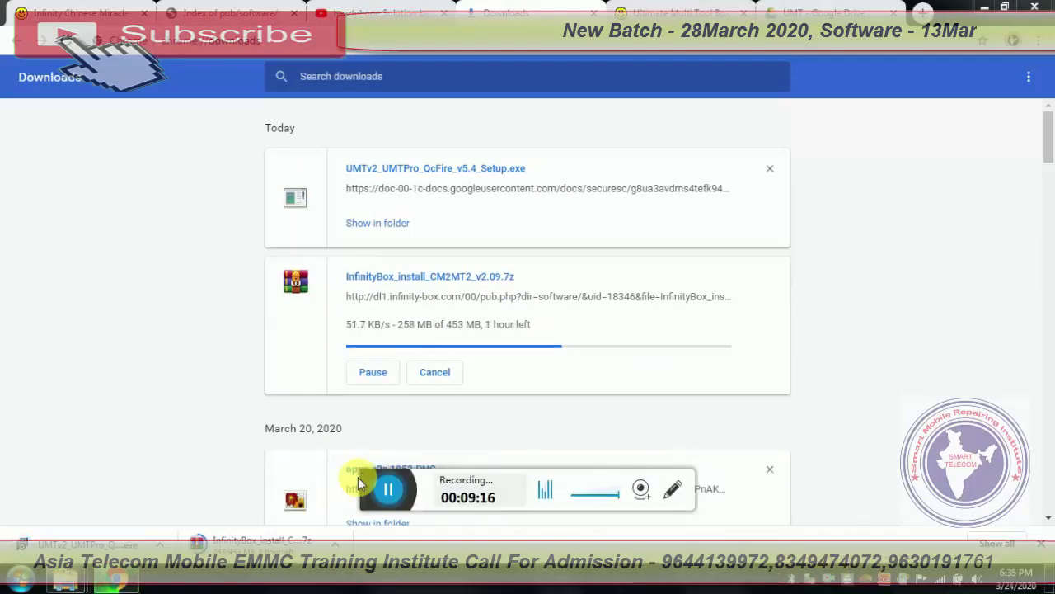
drag(360, 483, 816, 587)
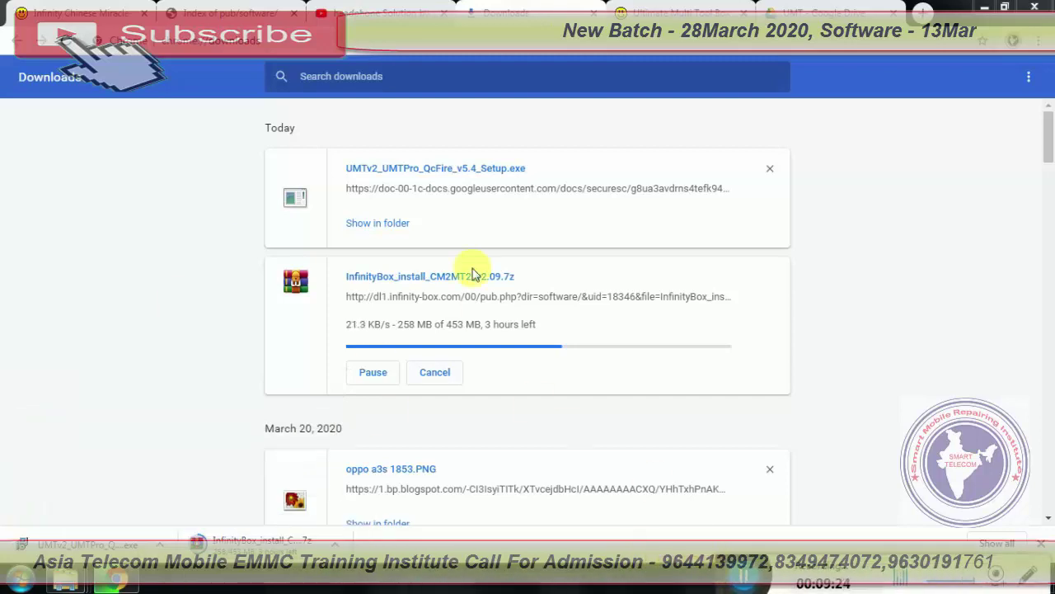
Move the downloaded UMTv2_UMTPro_QcFire_v5.4_Setup file from Downloads into the Step 4 folder and minimize the open windows.
click(388, 231)
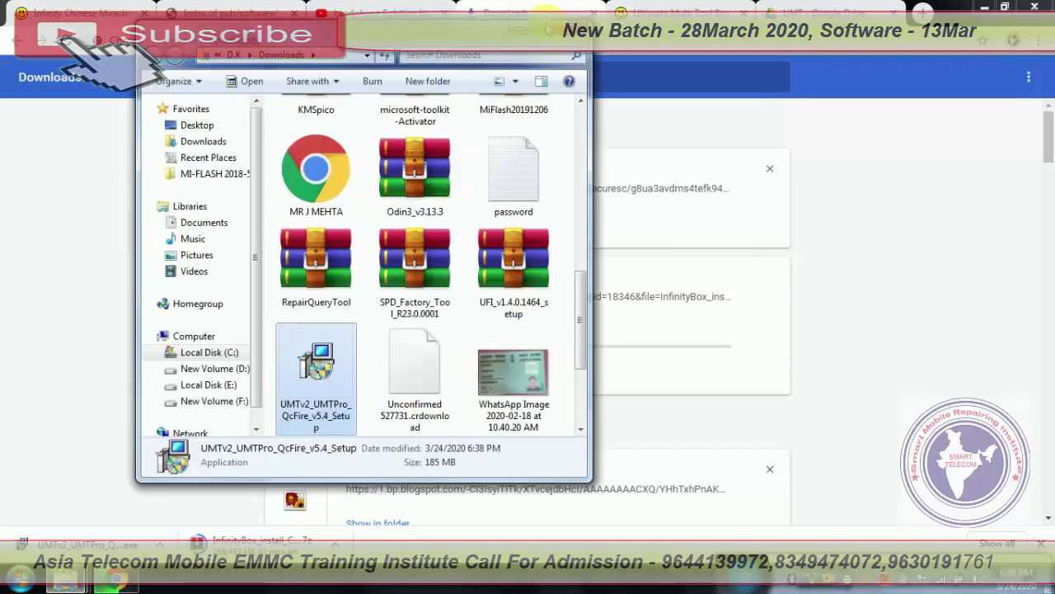
click(548, 30)
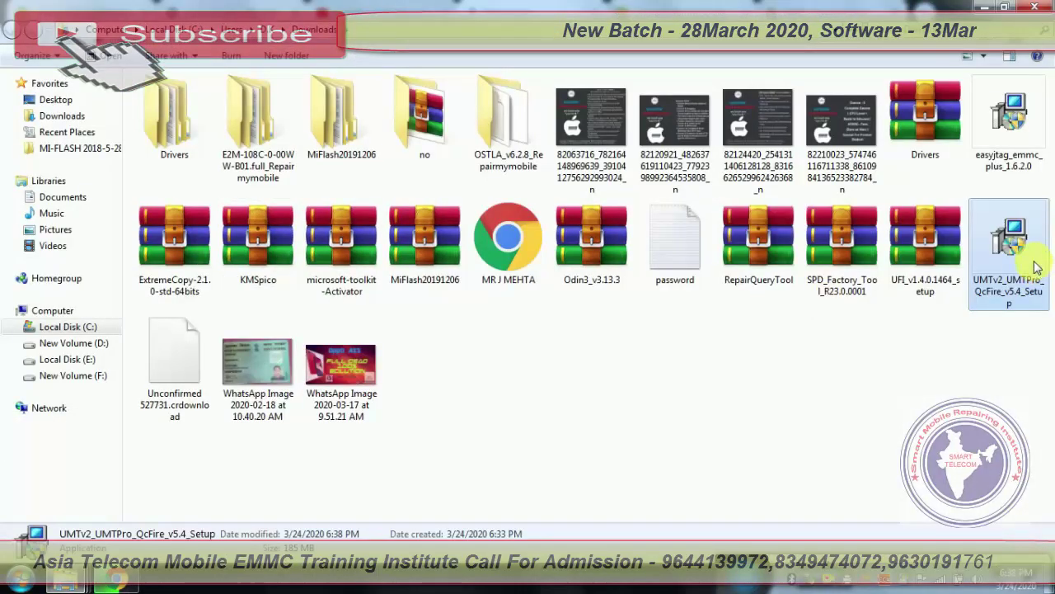
right_click(996, 237)
click(760, 467)
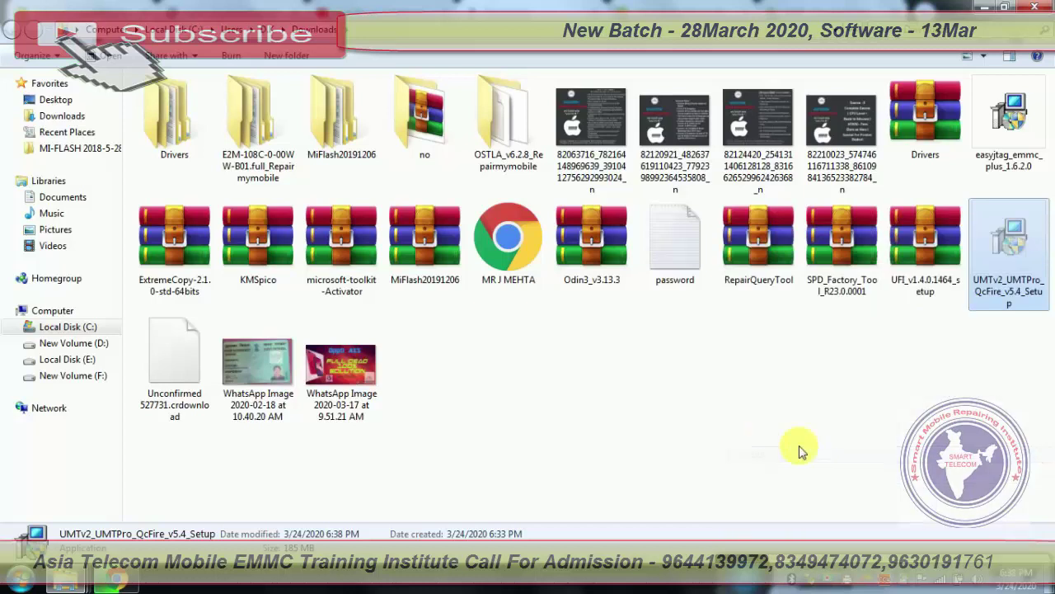
mouse_move(66, 579)
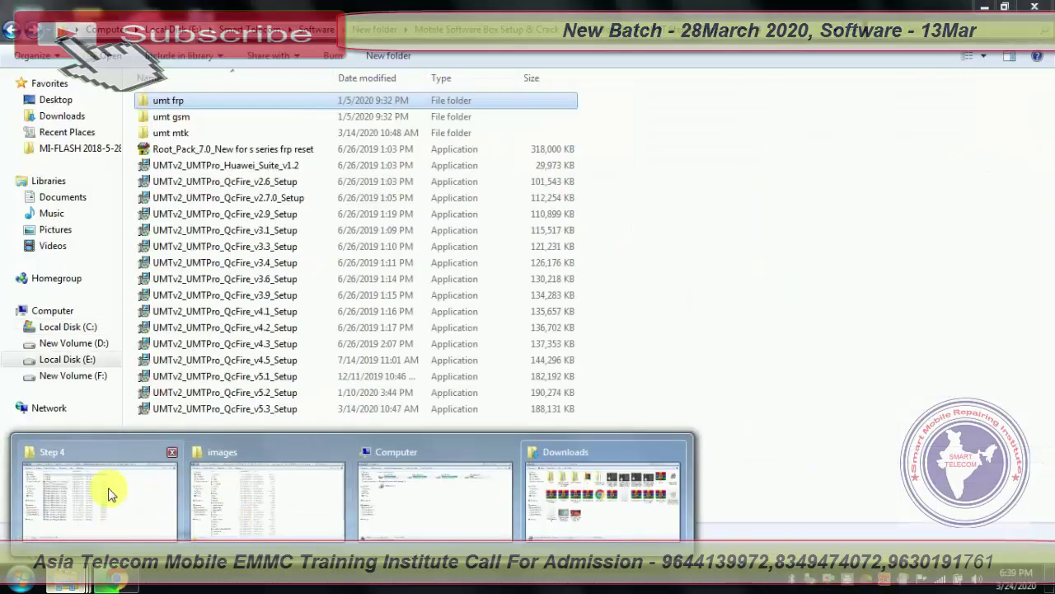
click(111, 493)
right_click(216, 470)
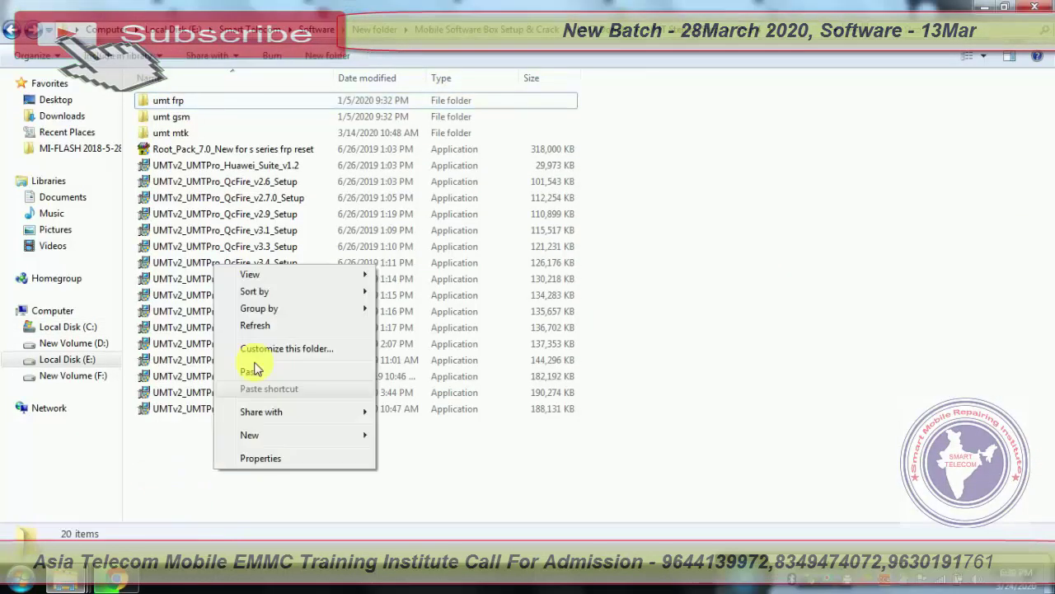
click(256, 373)
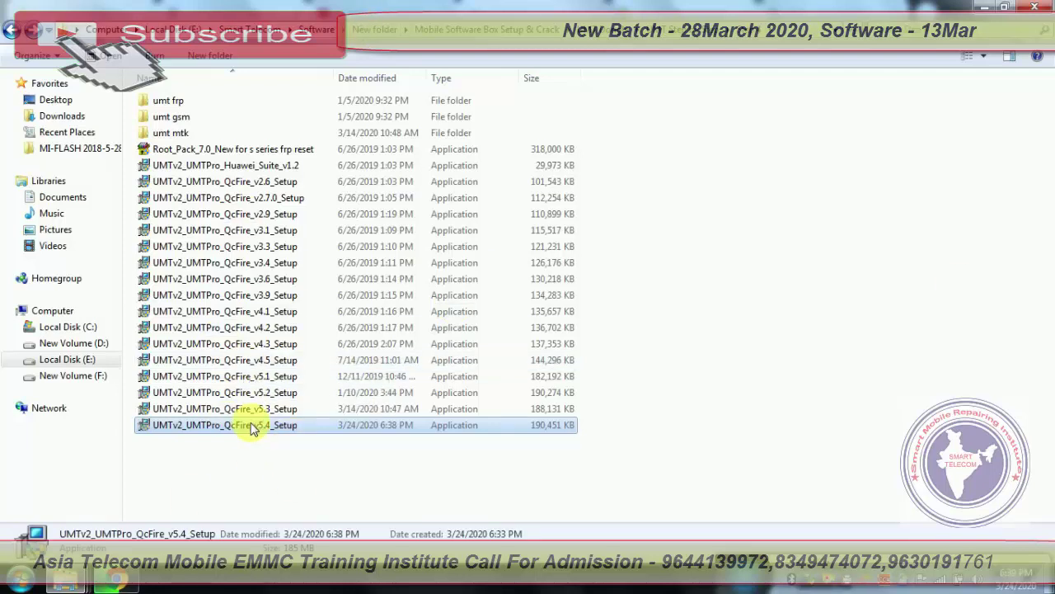
click(988, 7)
click(983, 7)
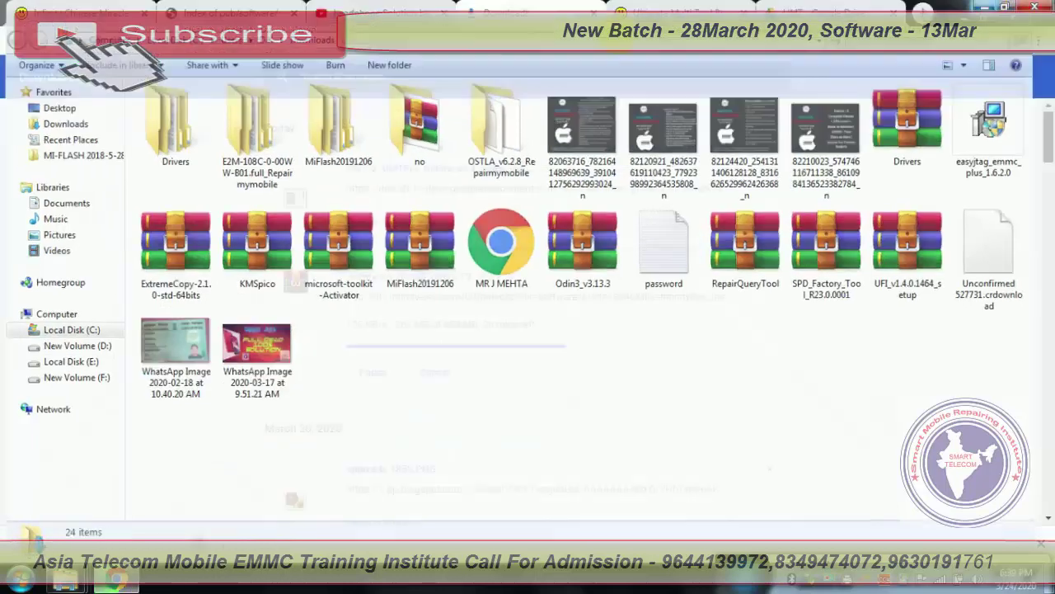
click(981, 6)
right_click(696, 25)
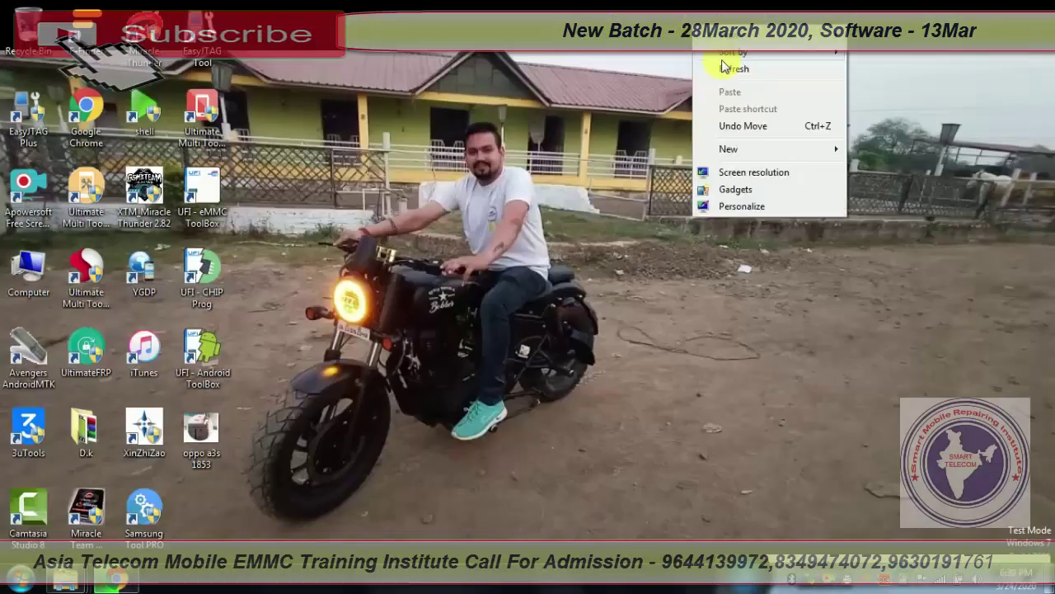
click(724, 66)
right_click(720, 66)
click(739, 110)
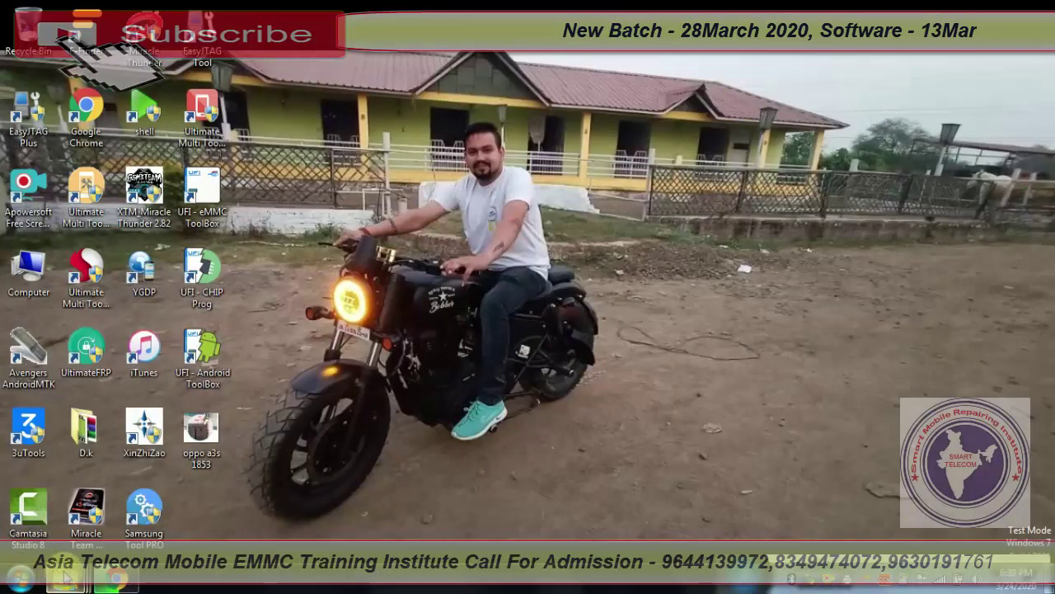
Run the UMTv2_UMTPro_QcFire_v5.4_Setup installer from the Step 4 folder and choose to accept its license agreement.
mouse_move(65, 580)
click(118, 528)
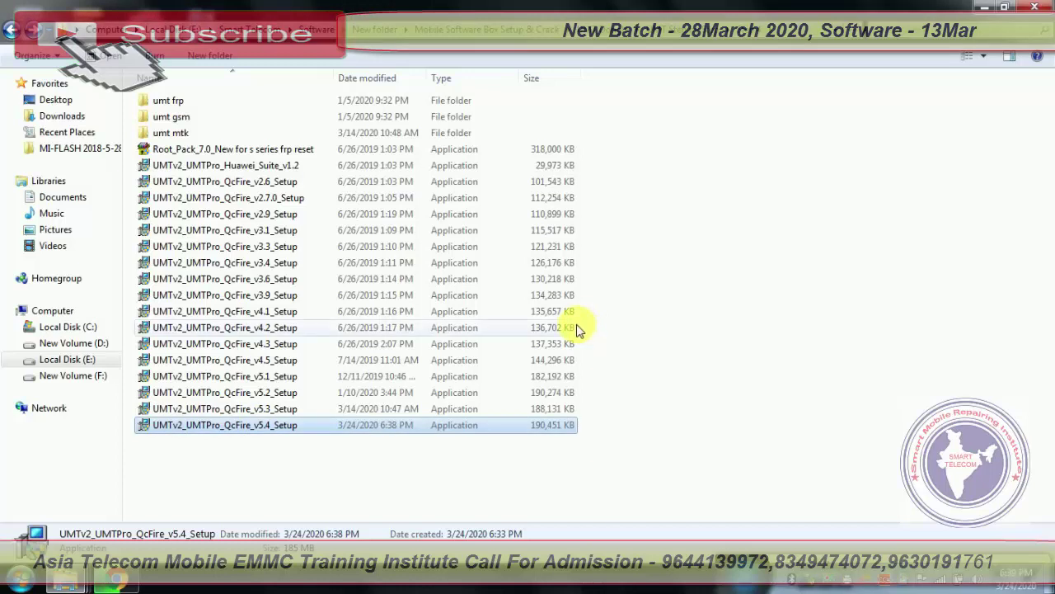
click(1001, 7)
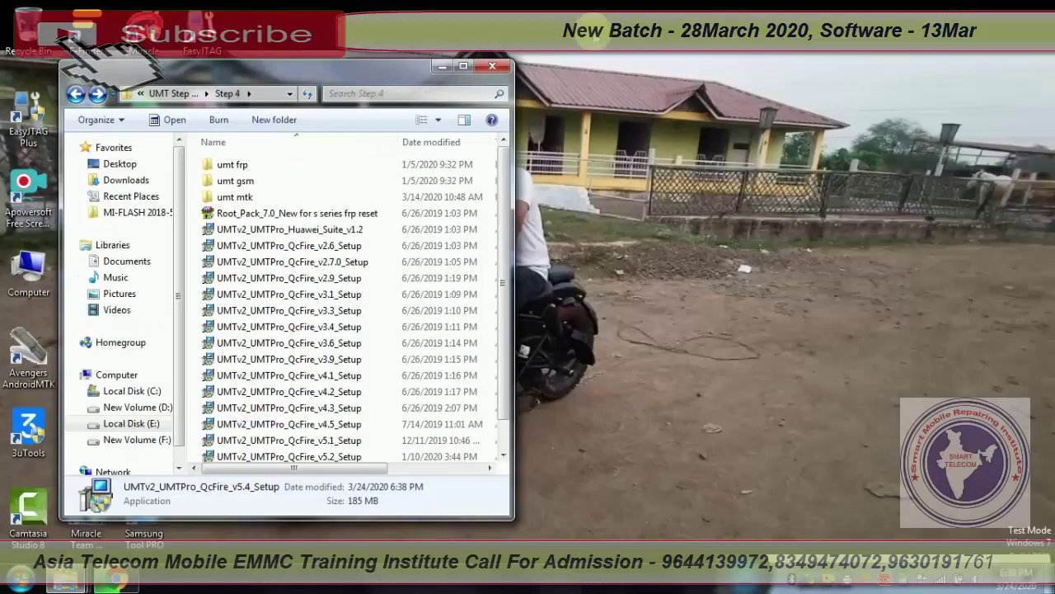
double_click(441, 59)
click(985, 7)
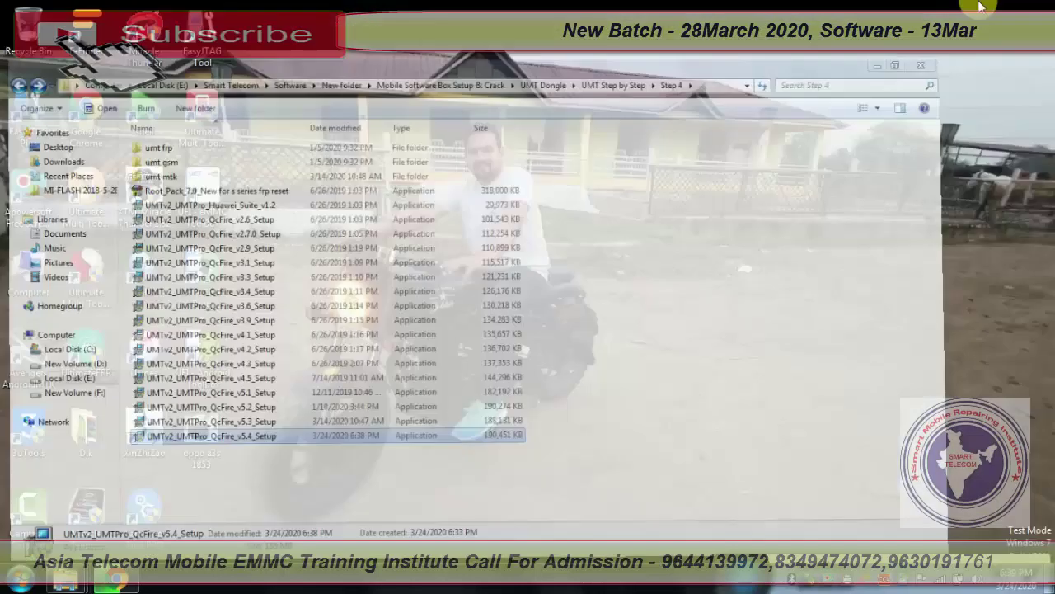
right_click(893, 66)
click(914, 113)
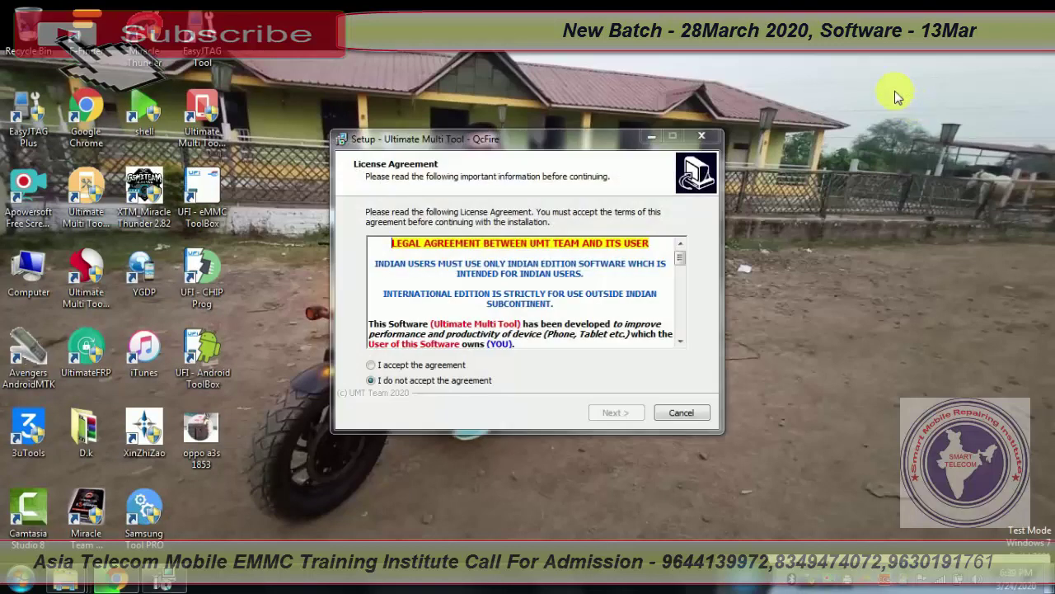
click(434, 368)
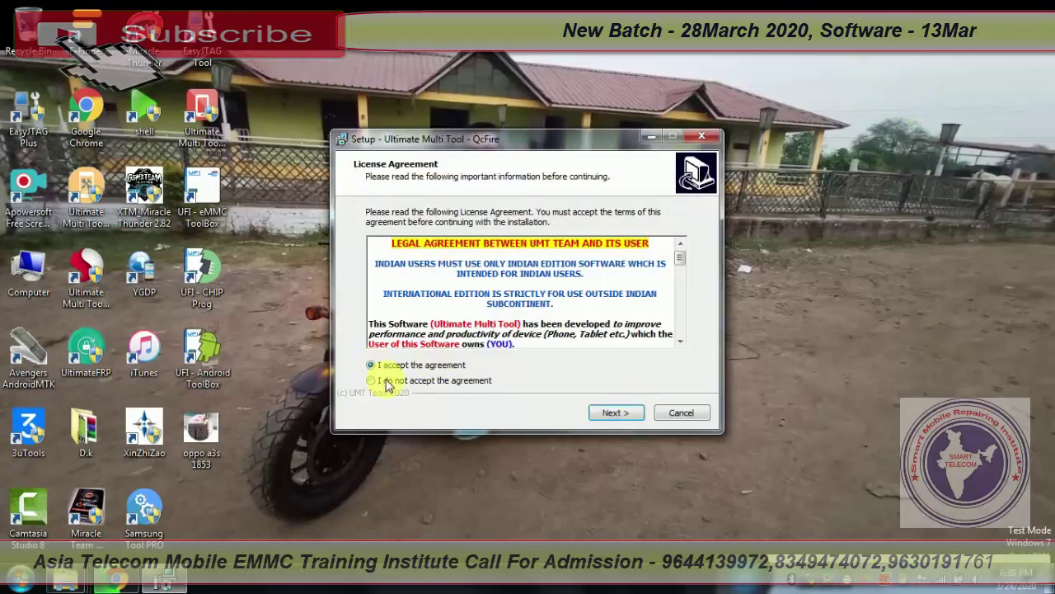
Continue through the QcFire setup, recheck the additional tasks, keep only the desktop shortcut selected and start the installation.
click(618, 415)
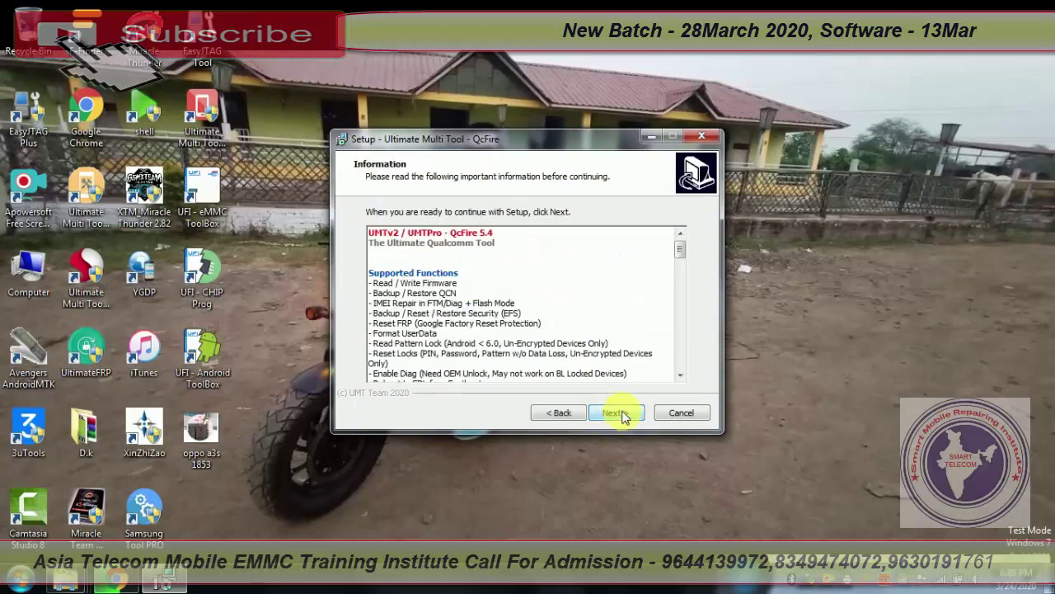
click(619, 413)
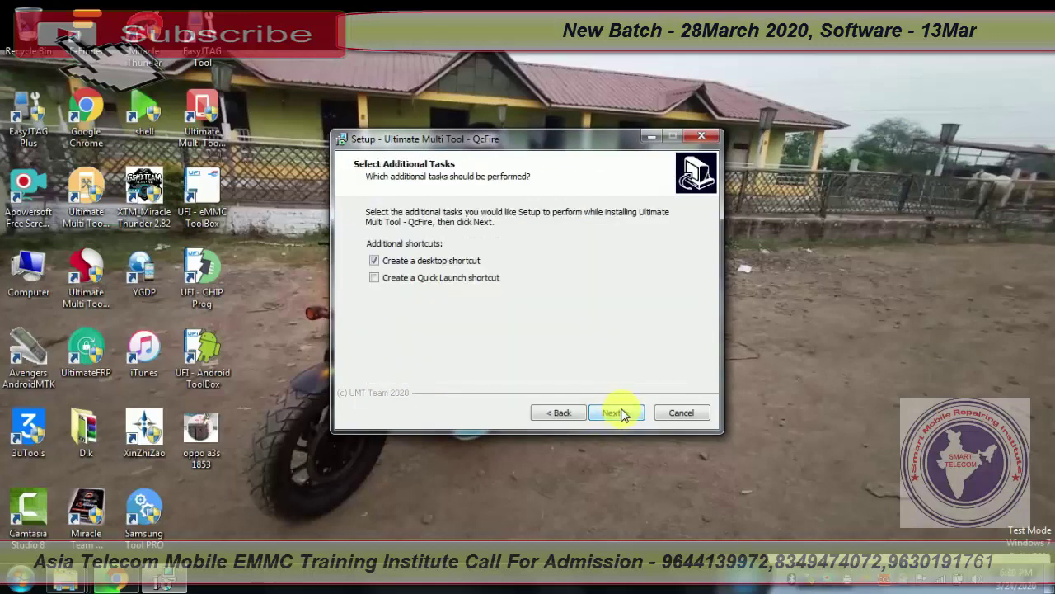
click(619, 413)
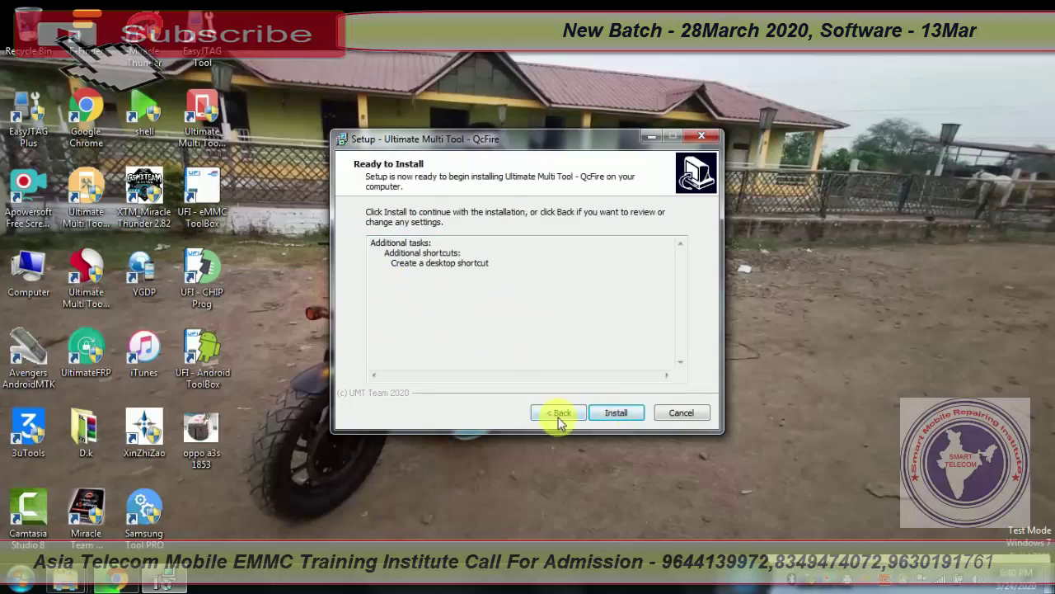
click(561, 419)
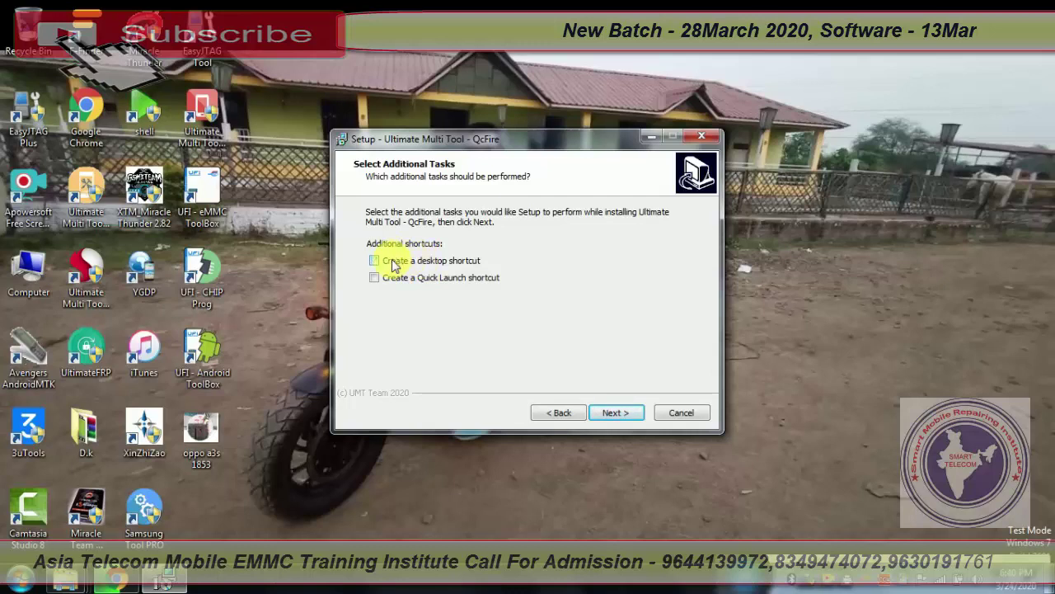
click(618, 416)
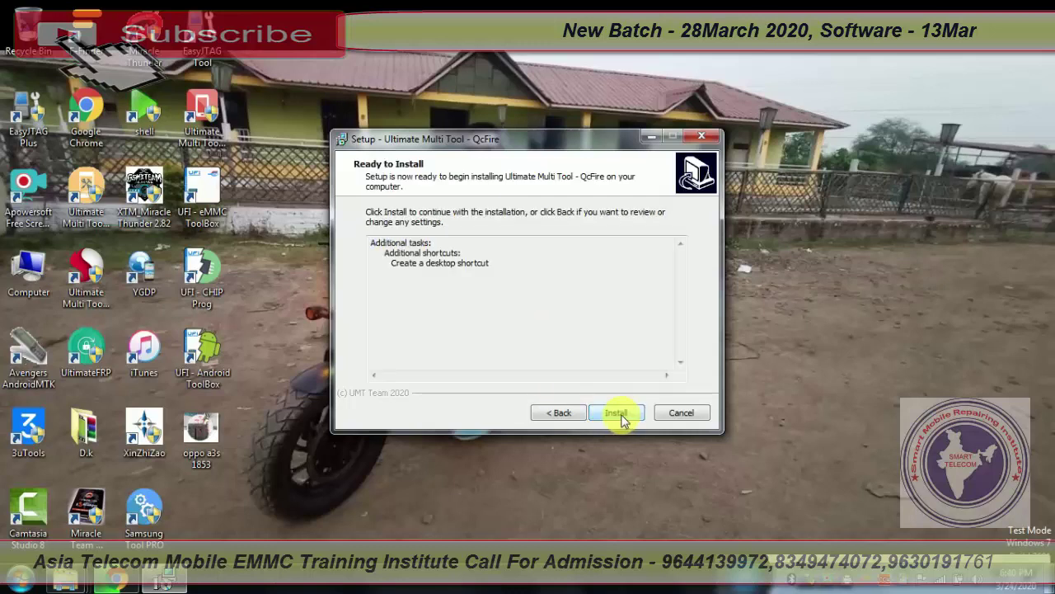
click(620, 415)
Let setup automatically close the applications using its files and ignore the application-closing error to proceed with the installation.
right_click(785, 228)
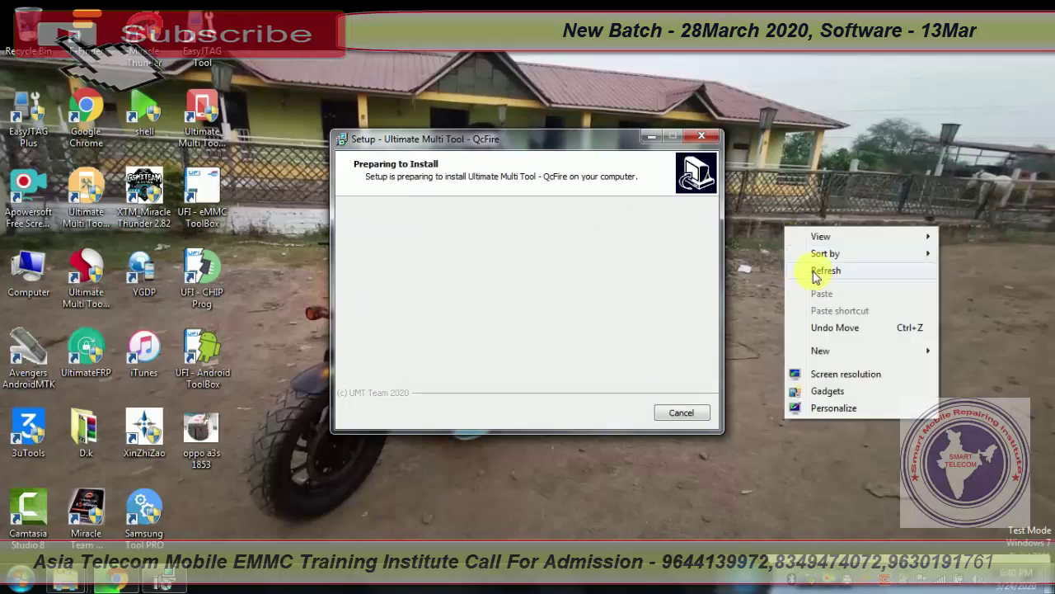
click(816, 272)
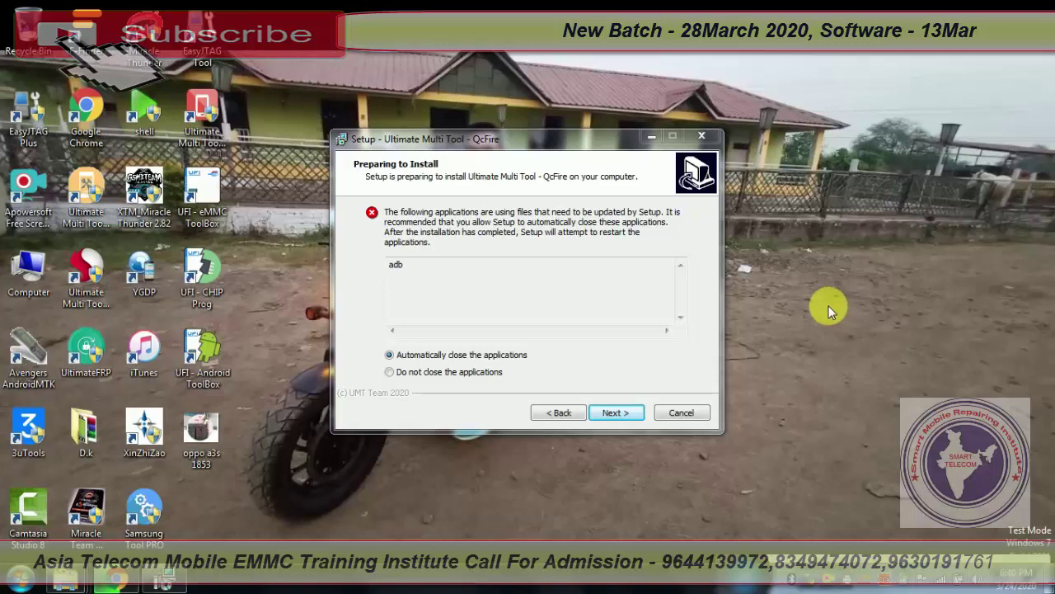
click(615, 413)
right_click(821, 175)
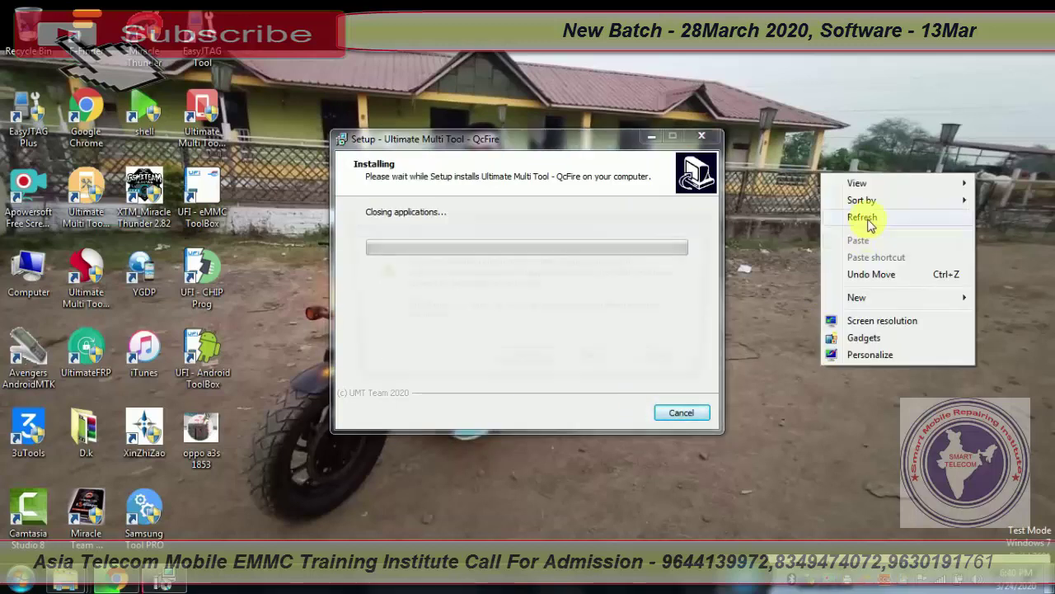
click(866, 219)
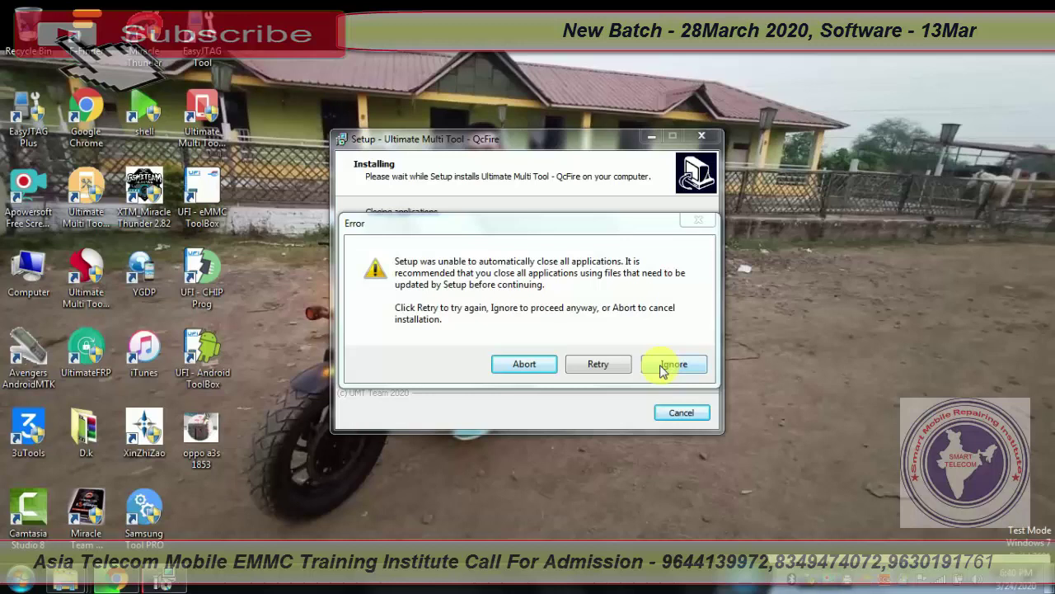
click(670, 364)
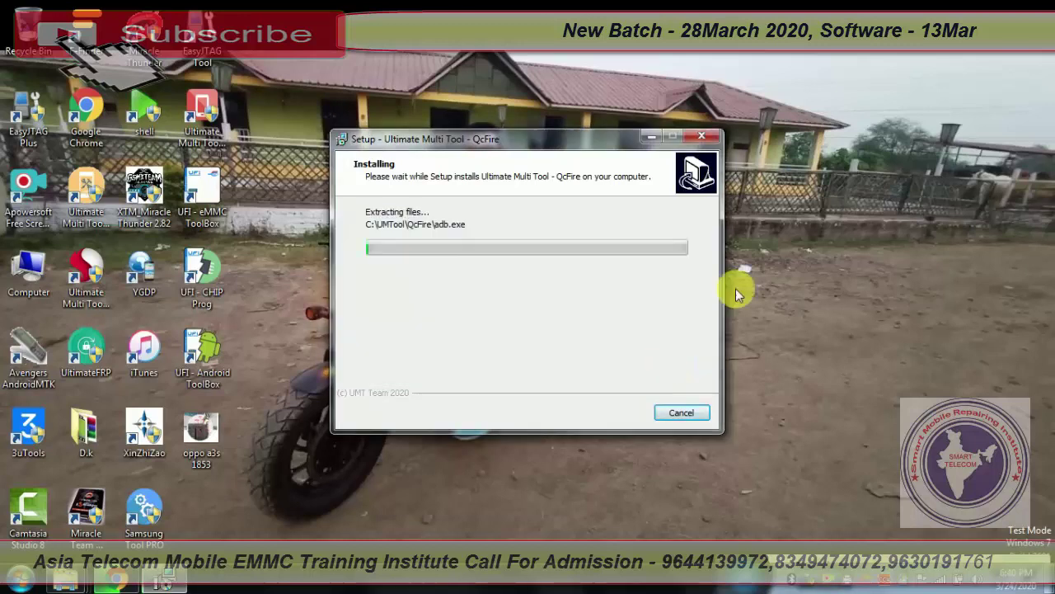
right_click(814, 198)
click(824, 242)
right_click(847, 285)
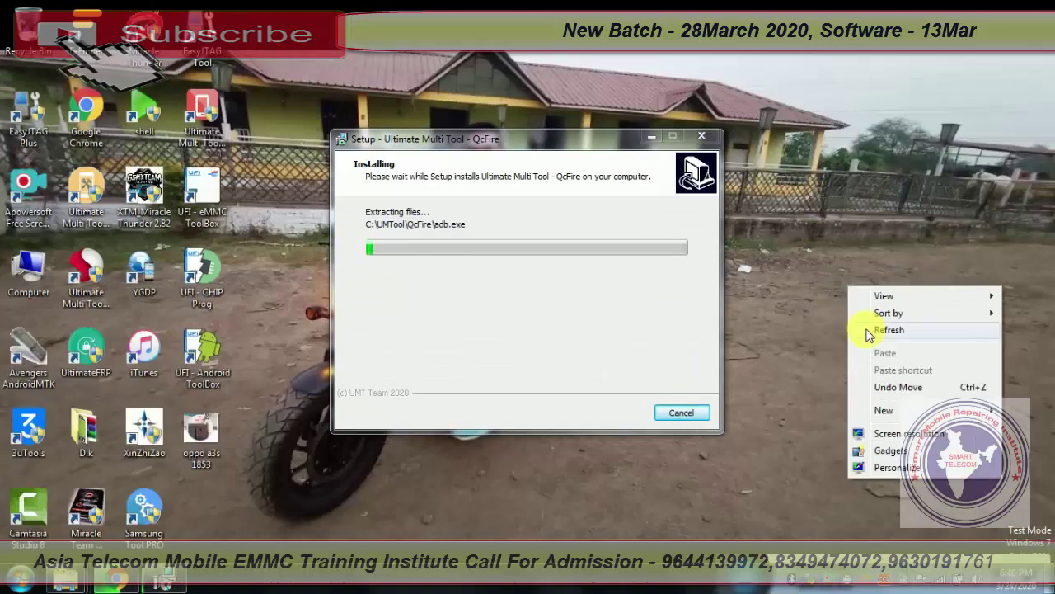
click(862, 326)
right_click(793, 215)
click(816, 256)
right_click(837, 257)
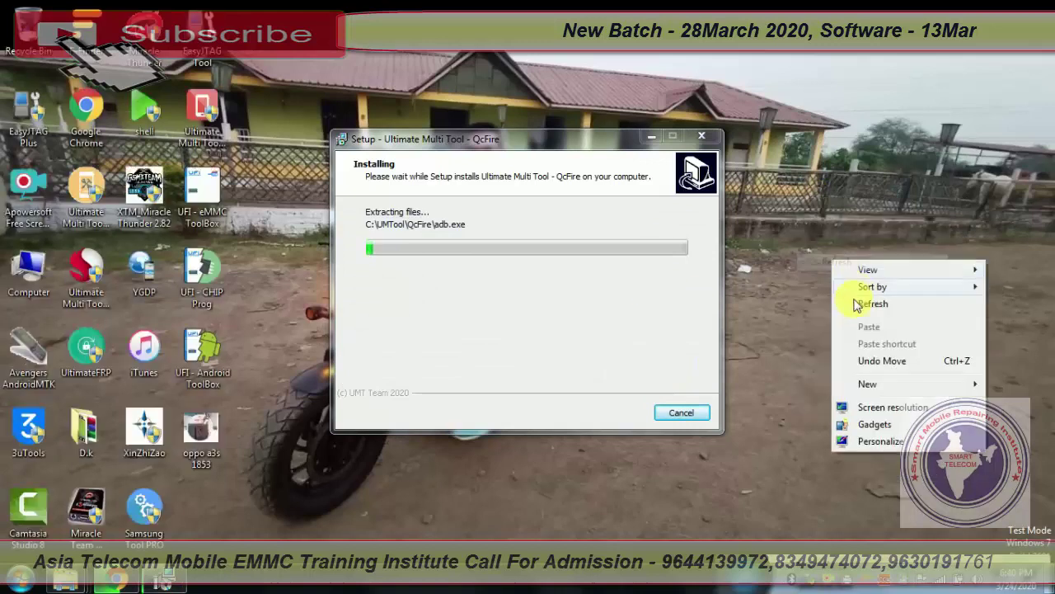
click(854, 300)
right_click(855, 300)
click(858, 330)
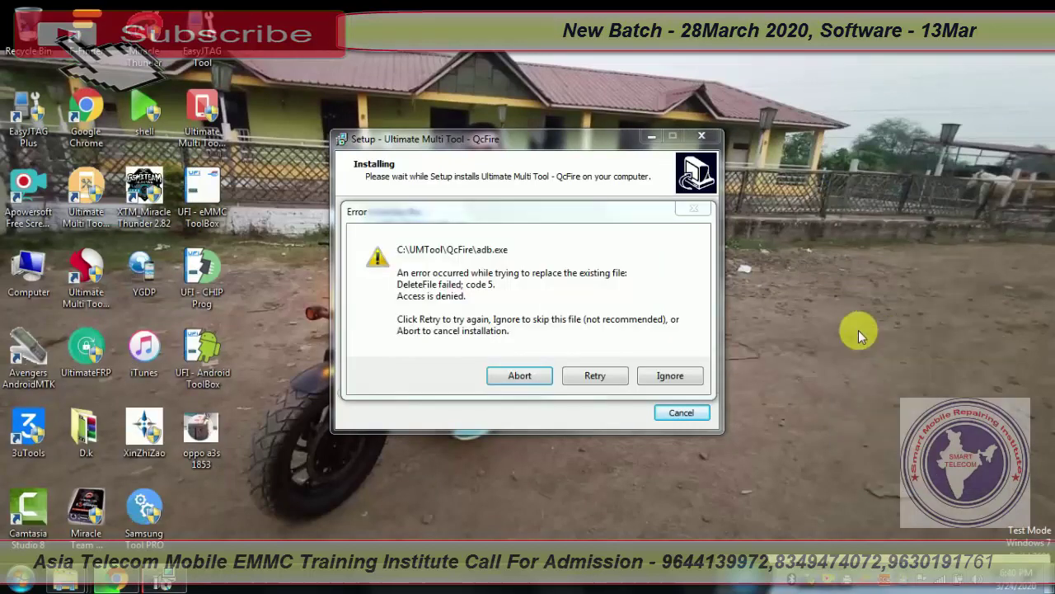
Skip replacing the existing adb.exe, AdbWinApi.dll and AdbWinUsbApi.dll files so that the installation proceeds.
click(669, 375)
right_click(824, 186)
click(848, 221)
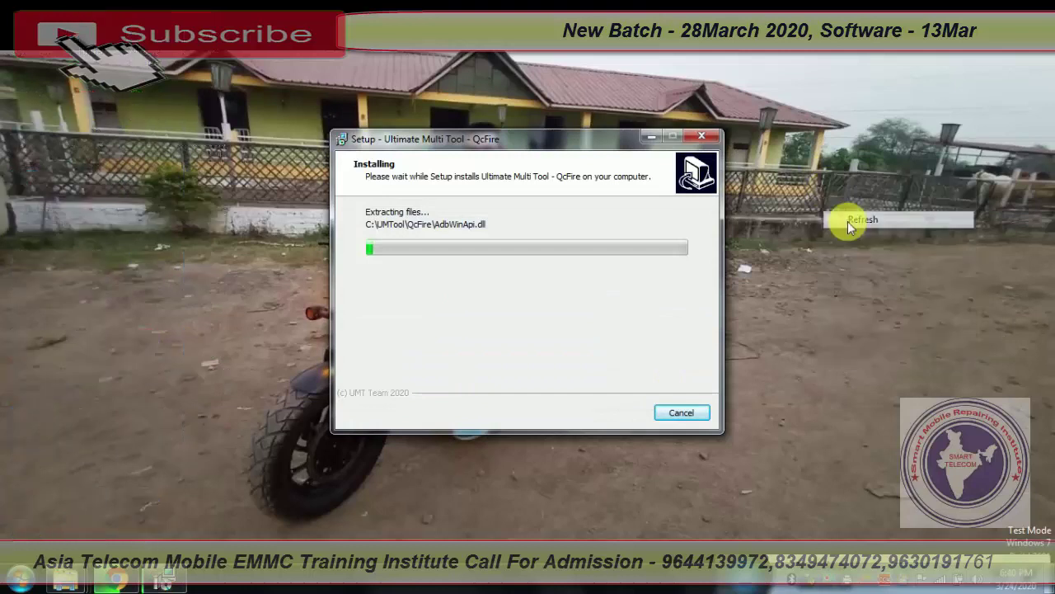
right_click(858, 253)
click(878, 295)
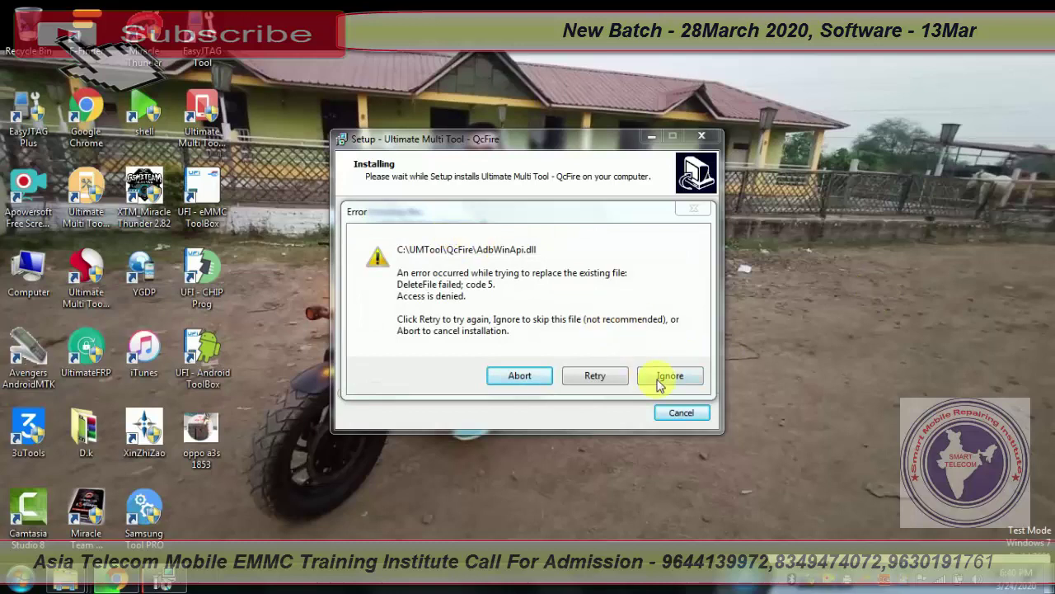
click(665, 377)
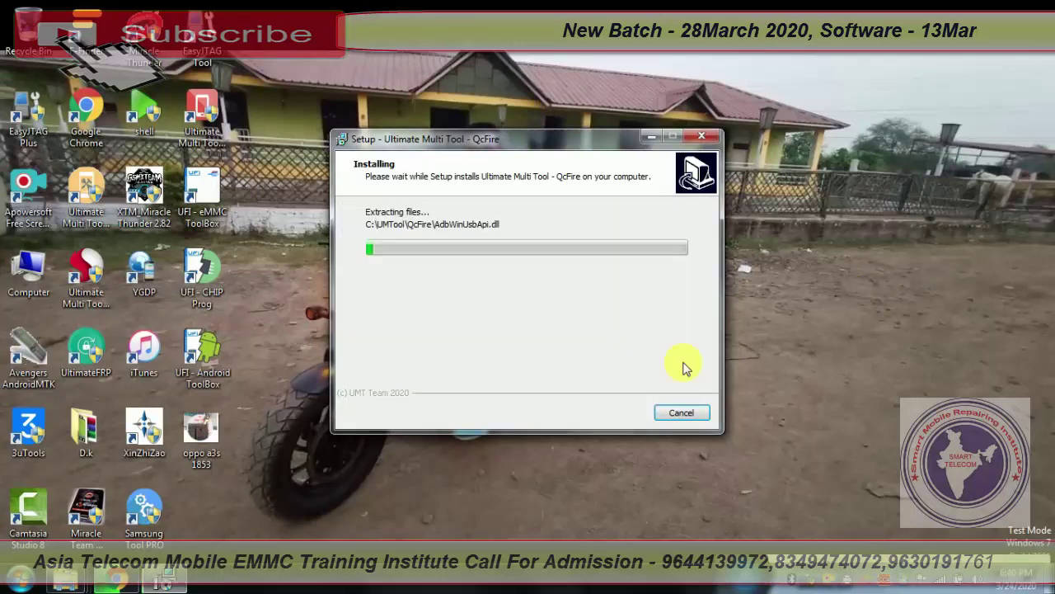
right_click(843, 173)
click(876, 218)
right_click(896, 217)
click(906, 256)
right_click(907, 264)
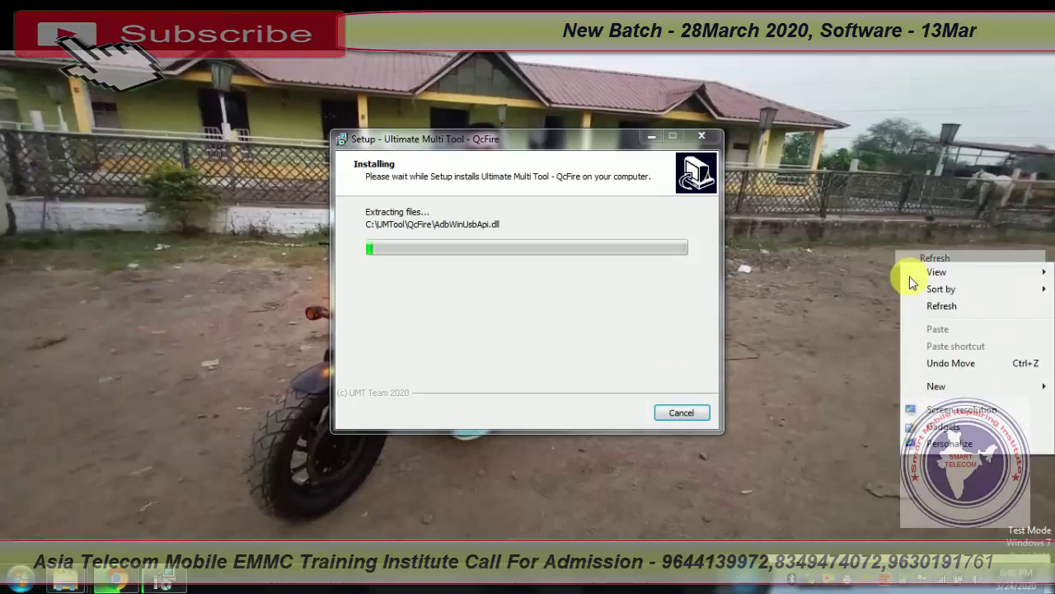
click(907, 302)
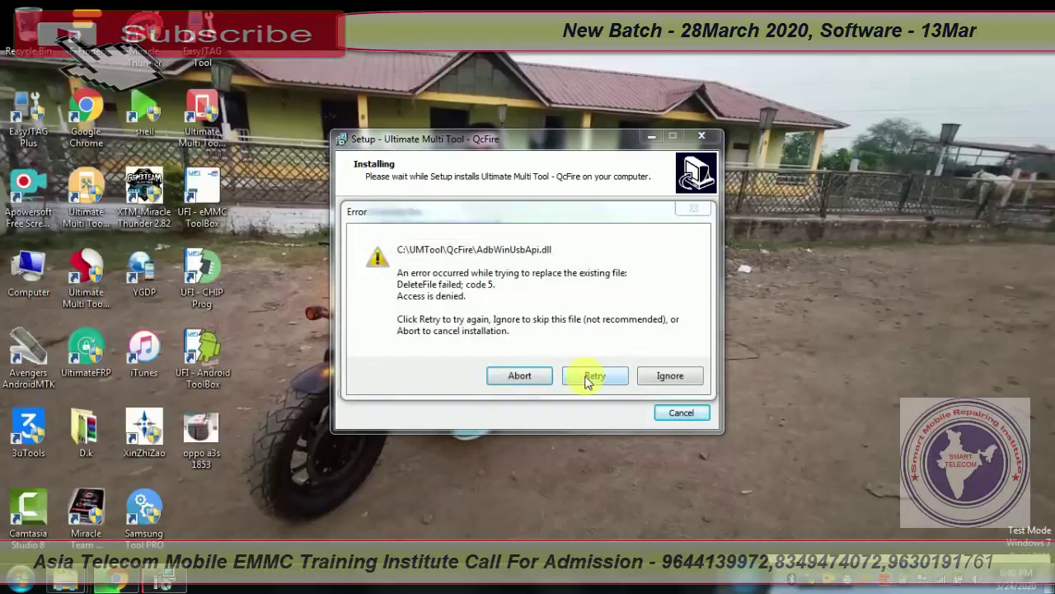
click(671, 377)
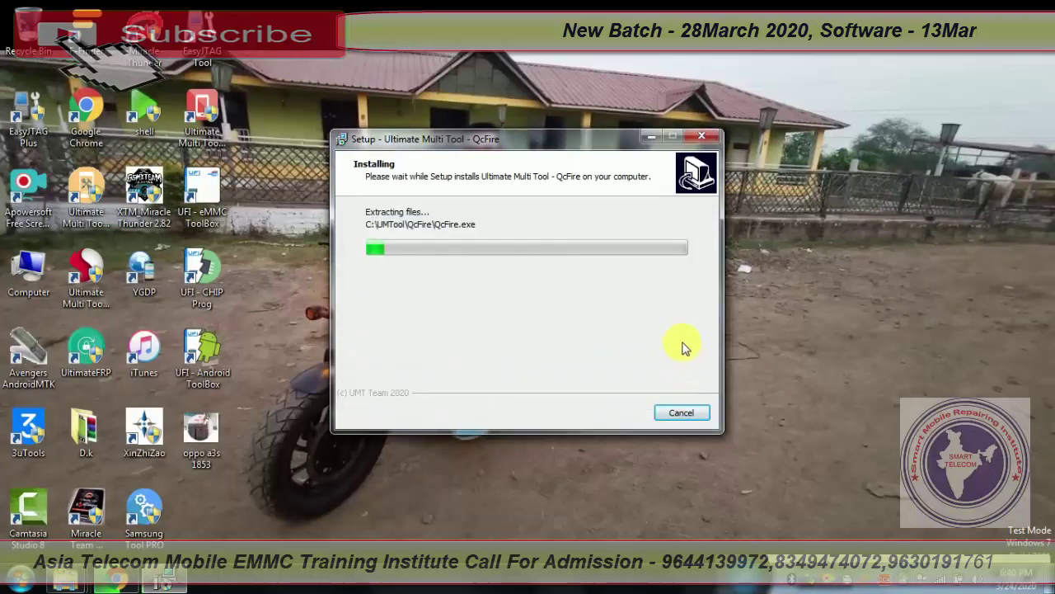
right_click(844, 172)
click(874, 217)
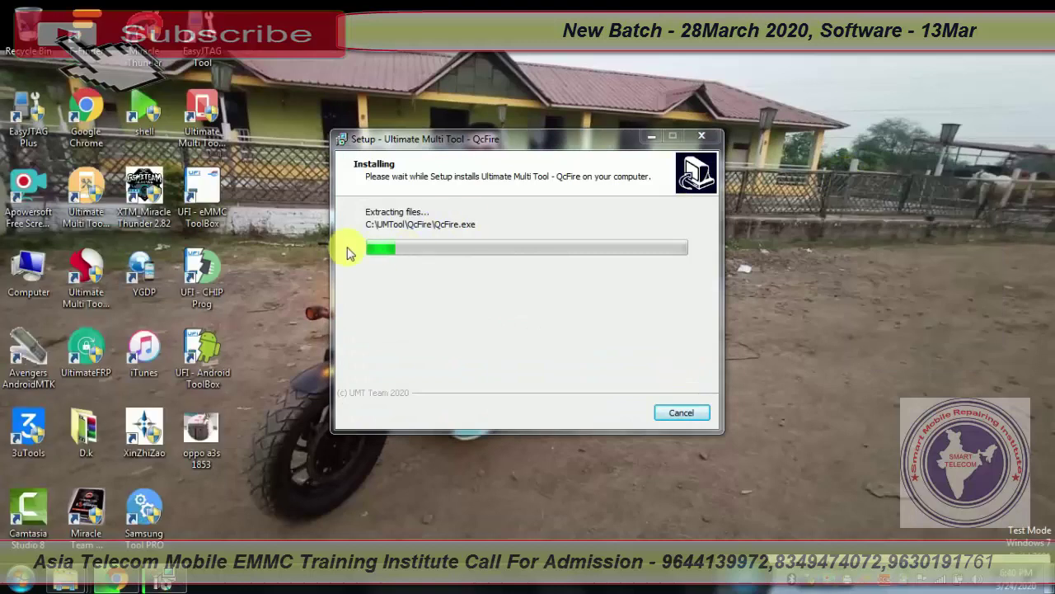
right_click(810, 255)
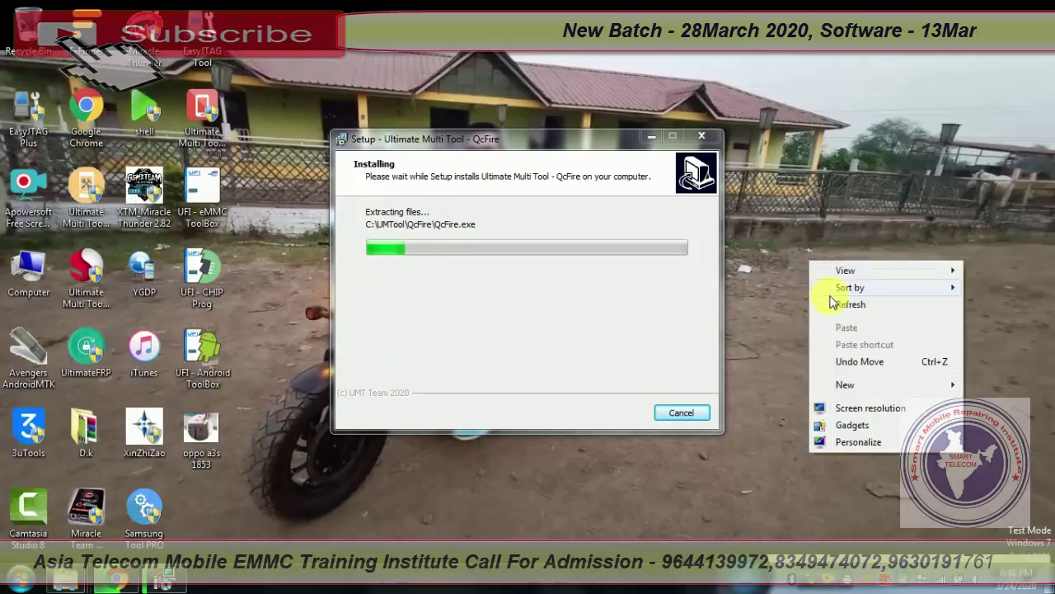
click(832, 303)
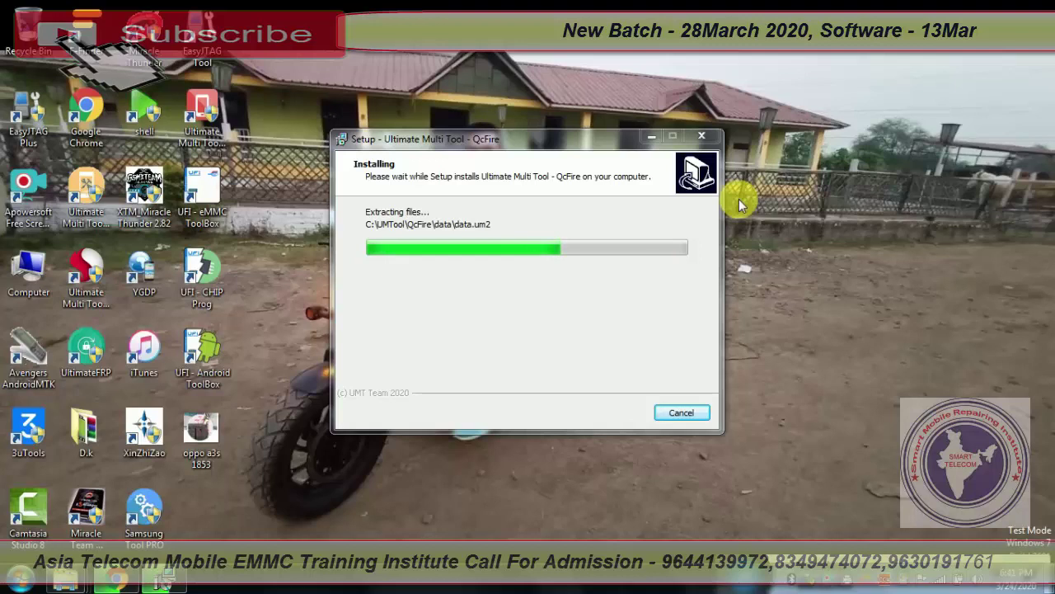
right_click(777, 311)
click(808, 356)
right_click(788, 315)
click(821, 359)
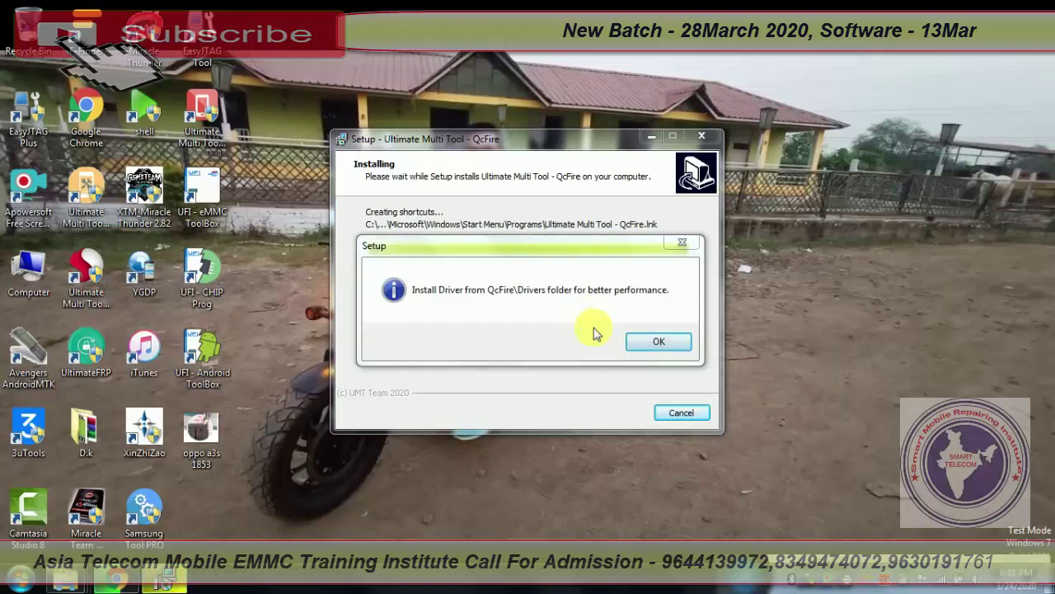
Acknowledge the driver installation notice and finish the setup wizard with Run QcFire v5.4 left enabled.
click(644, 341)
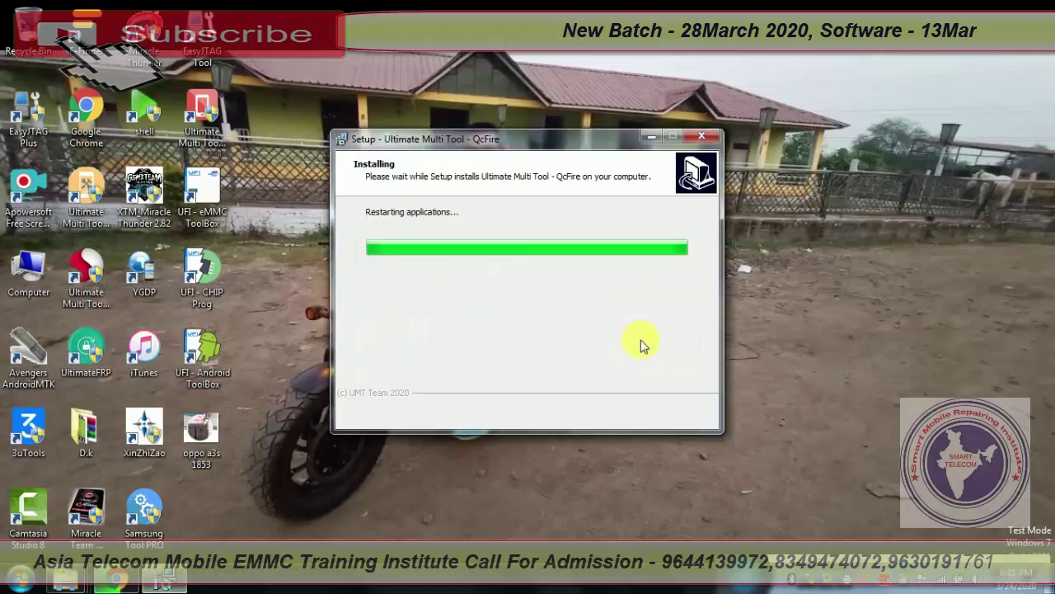
right_click(799, 212)
click(822, 256)
right_click(818, 246)
click(826, 291)
right_click(840, 287)
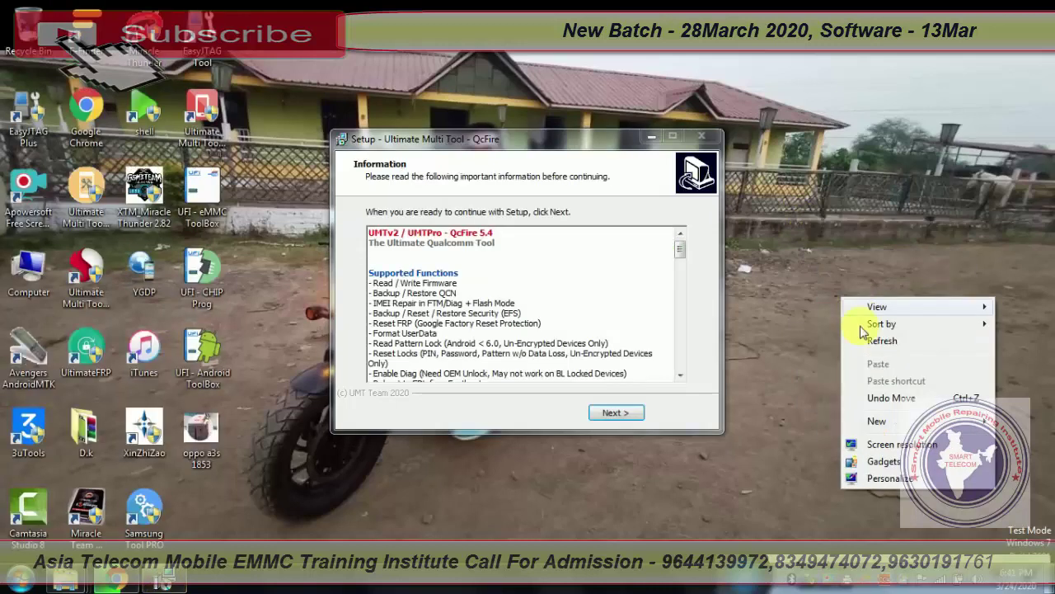
click(847, 333)
click(623, 412)
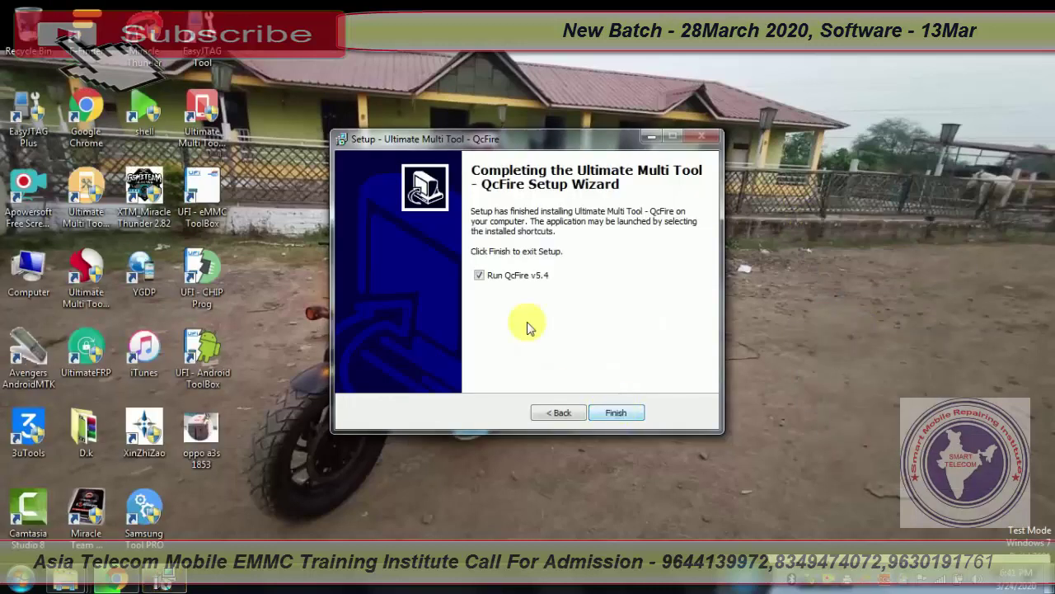
click(625, 414)
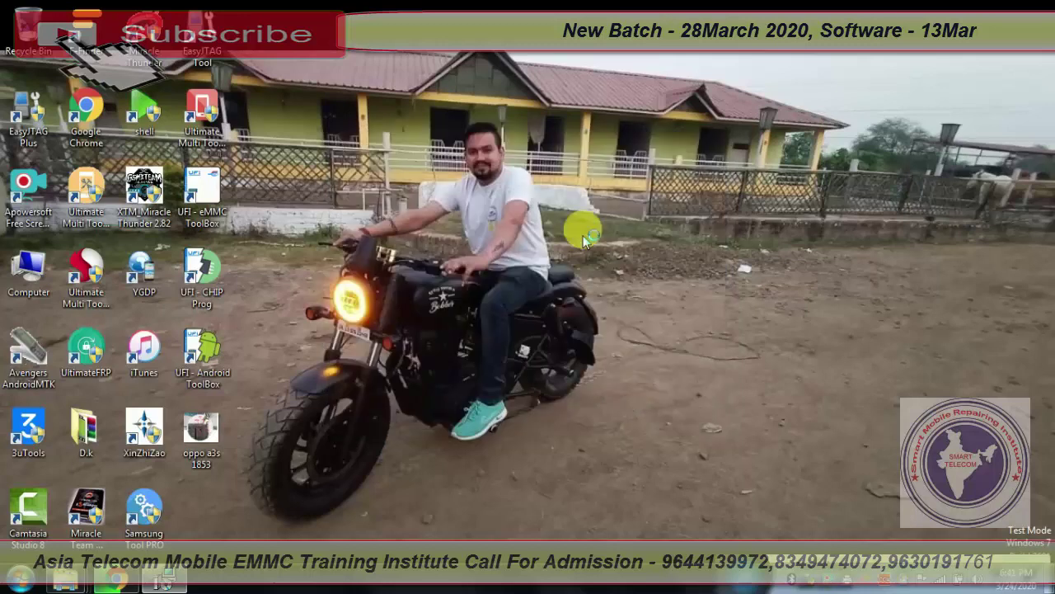
right_click(584, 224)
click(624, 266)
right_click(629, 265)
click(684, 313)
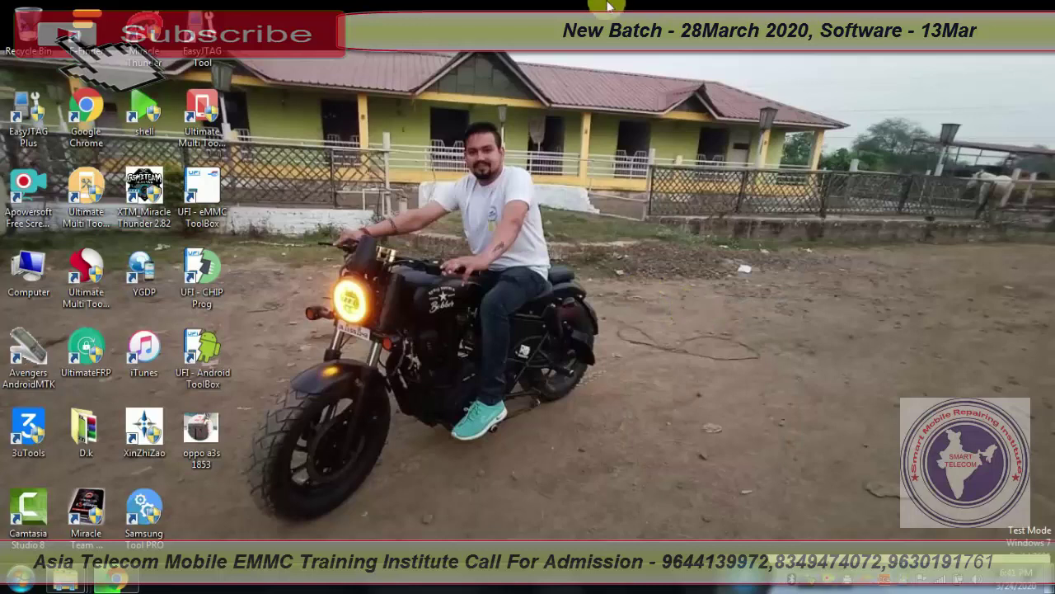
right_click(607, 7)
right_click(624, 59)
right_click(659, 87)
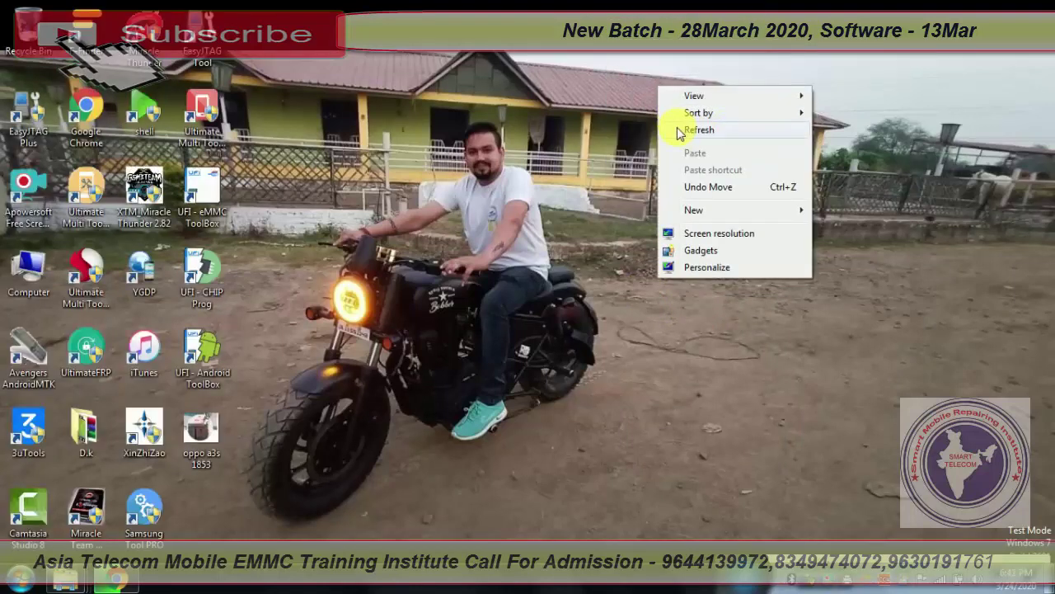
click(696, 130)
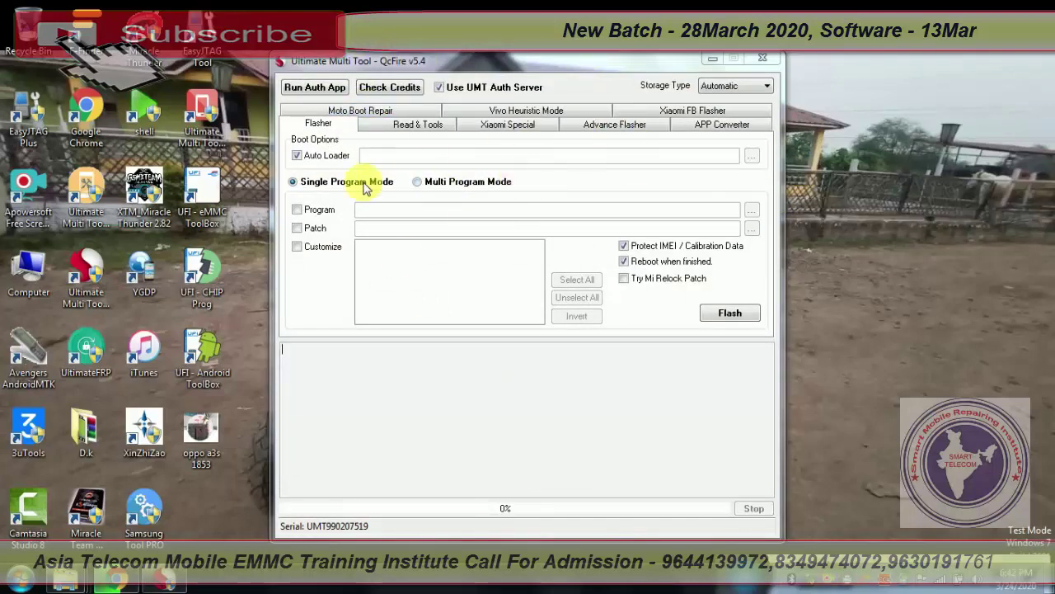
Look through QcFire's Read & Tools, Xiaomi Special, Advance Flasher, APP Converter, Moto Boot Repair, Vivo Heuristic Mode and Flasher functions, ending on Xiaomi Special.
click(415, 136)
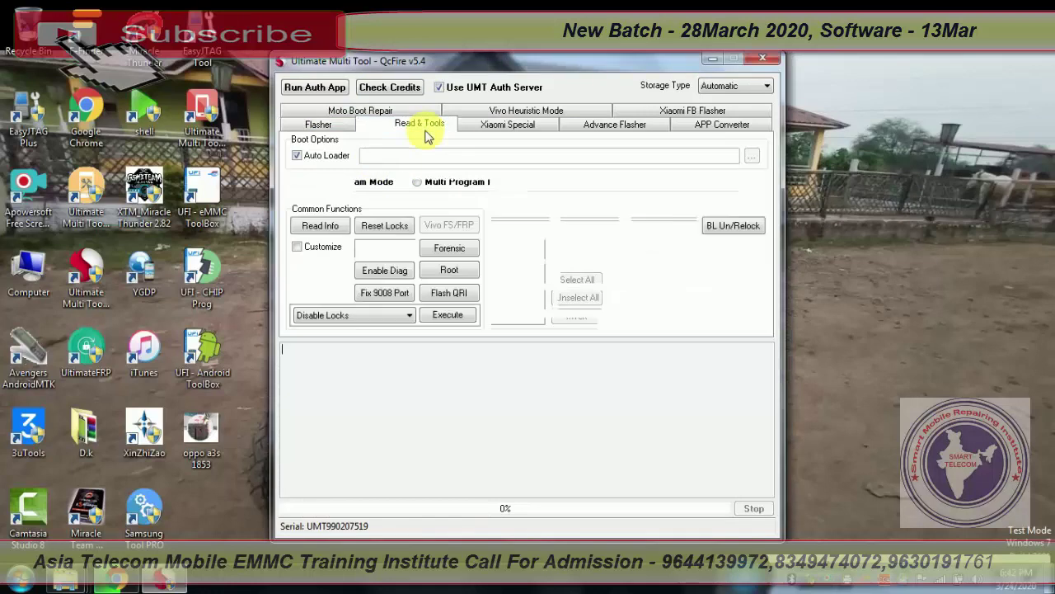
click(490, 132)
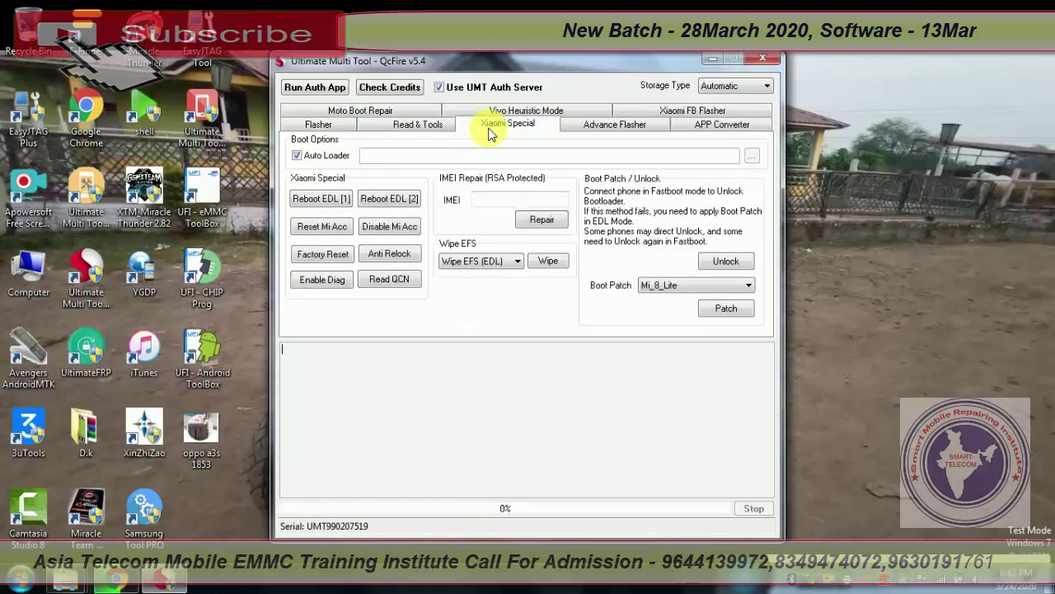
click(612, 126)
click(697, 124)
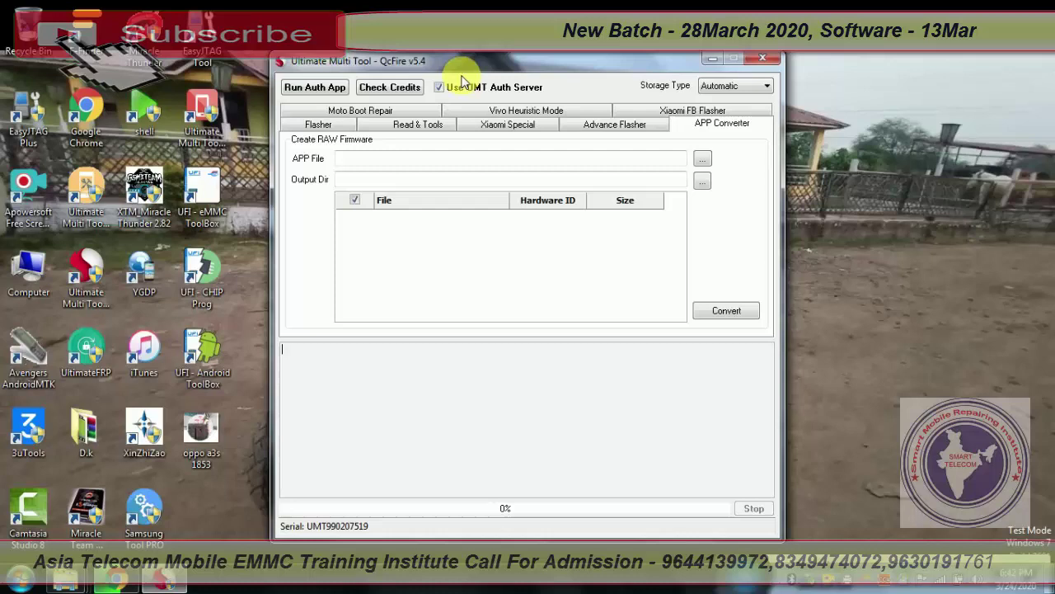
click(375, 111)
click(495, 110)
click(318, 124)
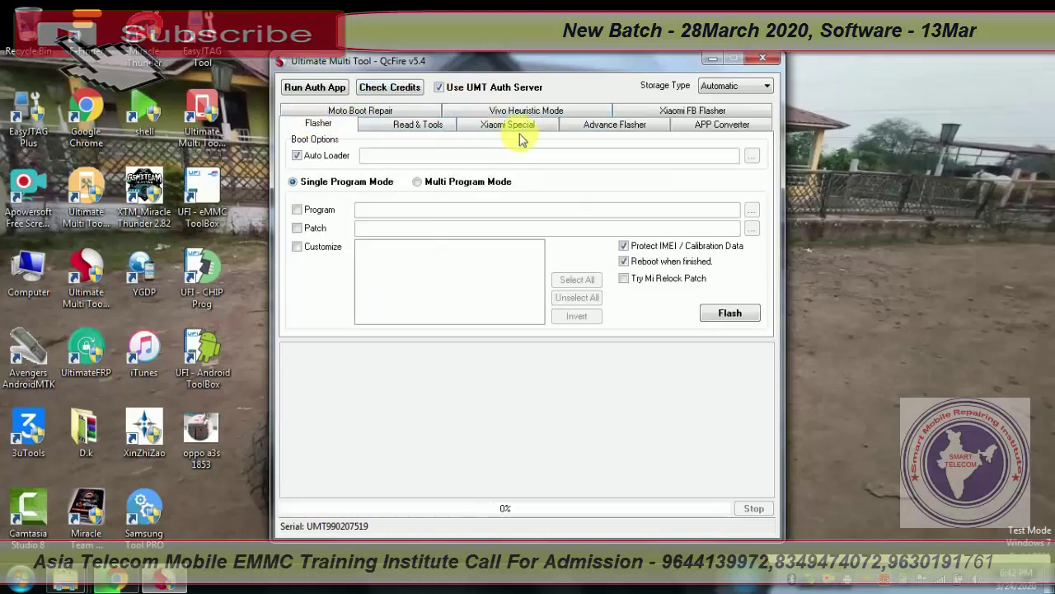
click(418, 124)
click(495, 125)
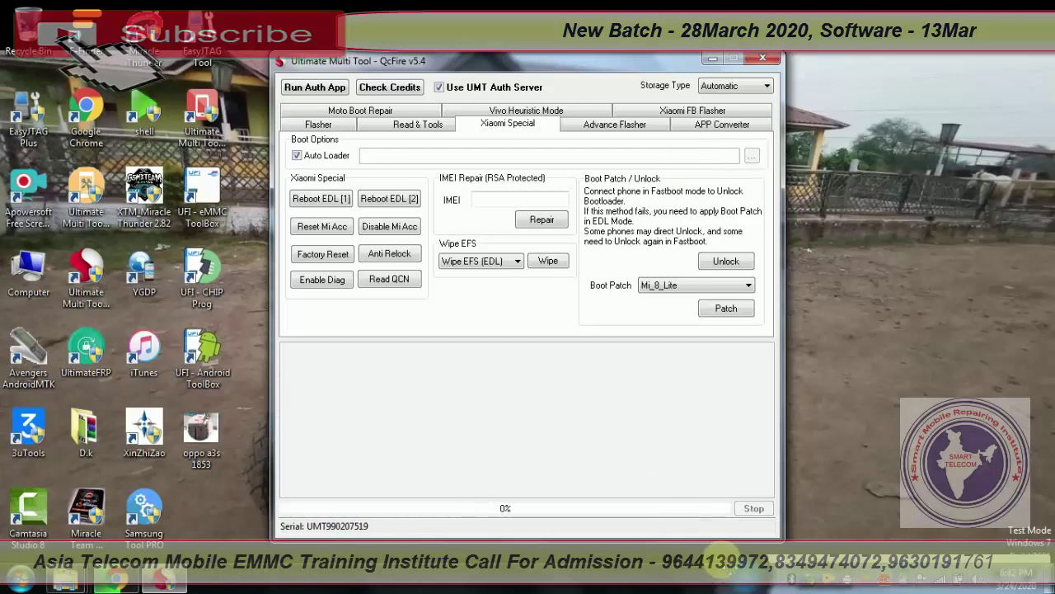
mouse_move(775, 417)
right_click(862, 163)
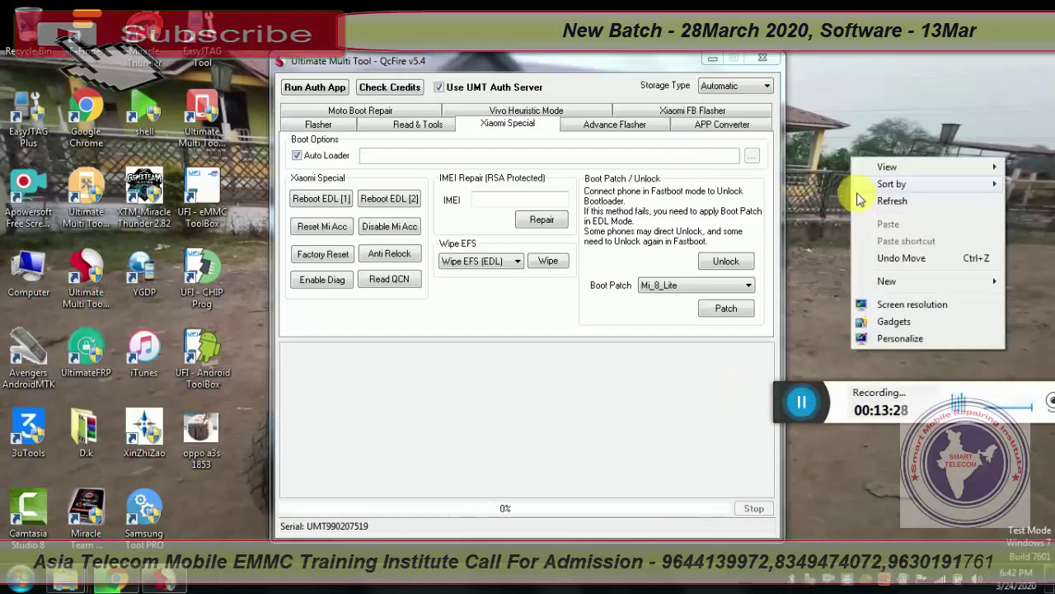
right_click(863, 194)
right_click(867, 234)
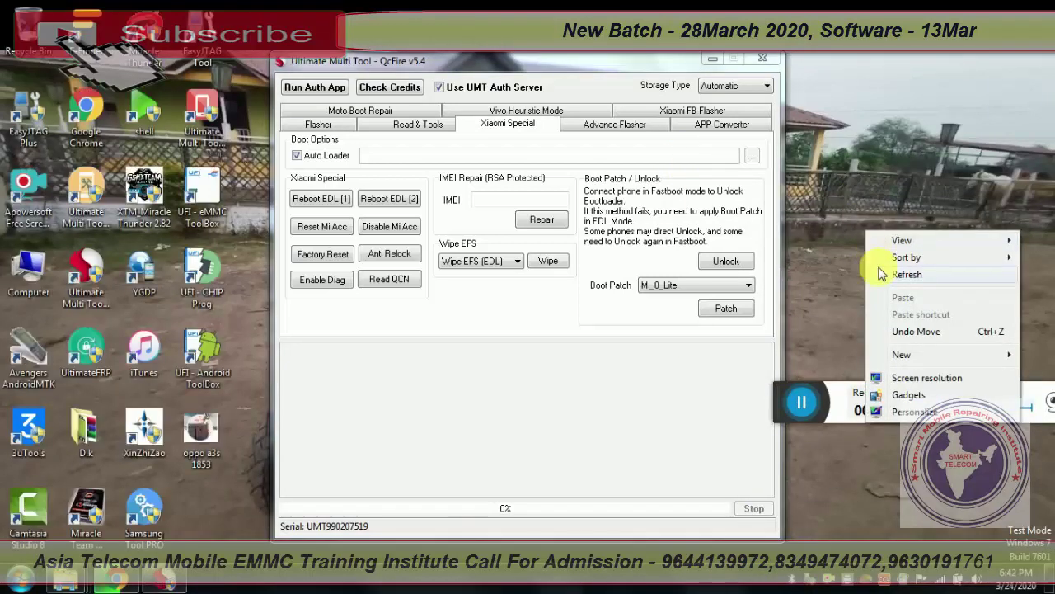
click(876, 273)
right_click(866, 175)
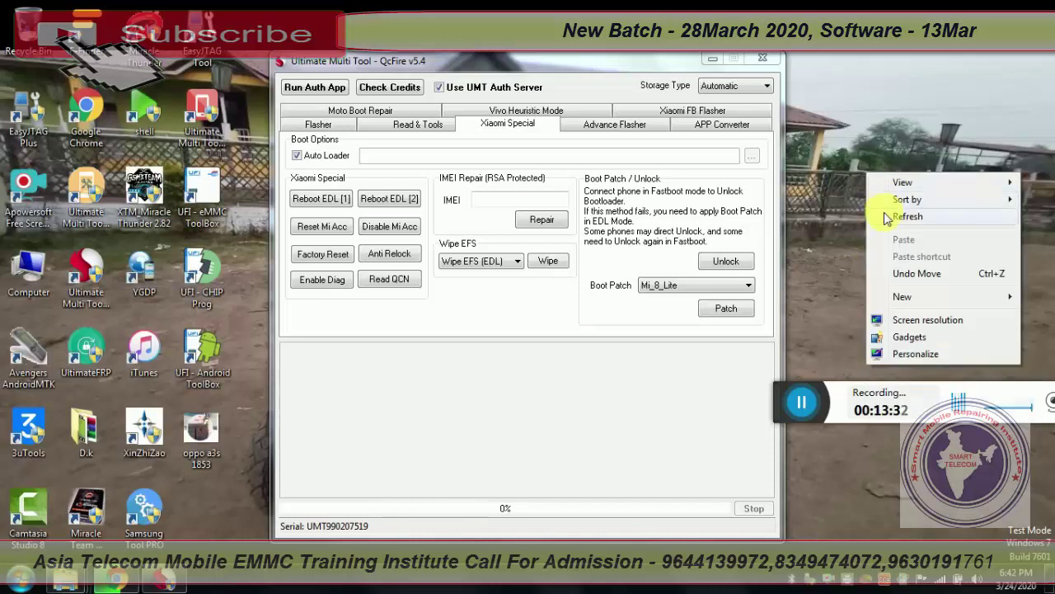
click(893, 214)
right_click(883, 213)
click(896, 253)
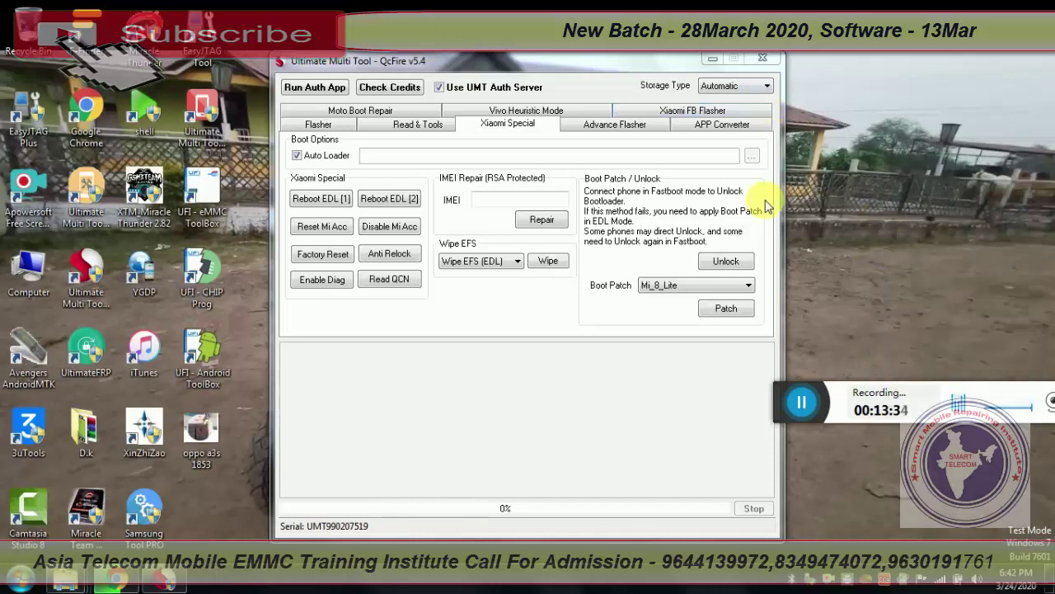